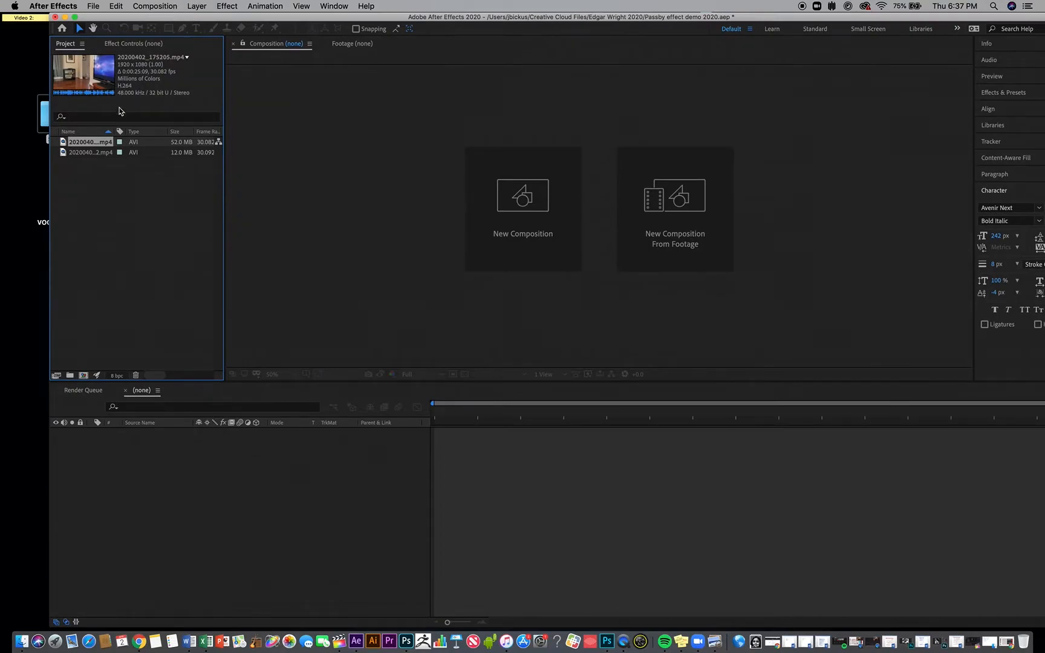
# - Create a composition from the footage 20200402_175205.mp4 and fit the whole clip in the timeline
pyautogui.moveTo(85, 149); pyautogui.dragTo(346, 510)
pyautogui.moveTo(437, 411); pyautogui.dragTo(576, 497)
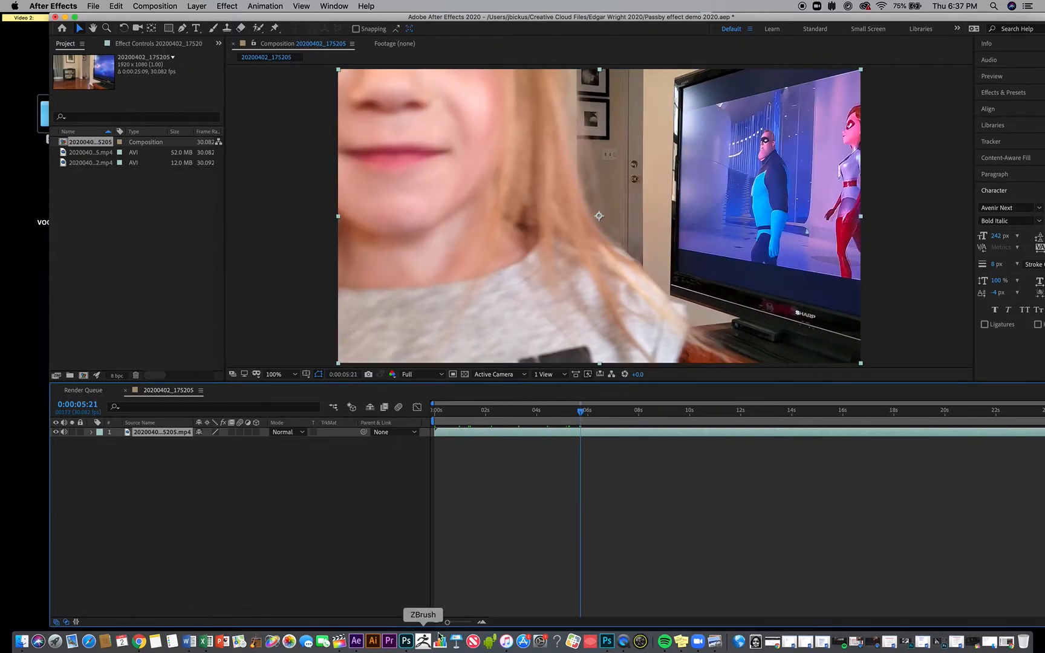
pyautogui.moveTo(448, 623); pyautogui.dragTo(415, 623)
pyautogui.moveTo(697, 22); pyautogui.dragTo(613, 23)
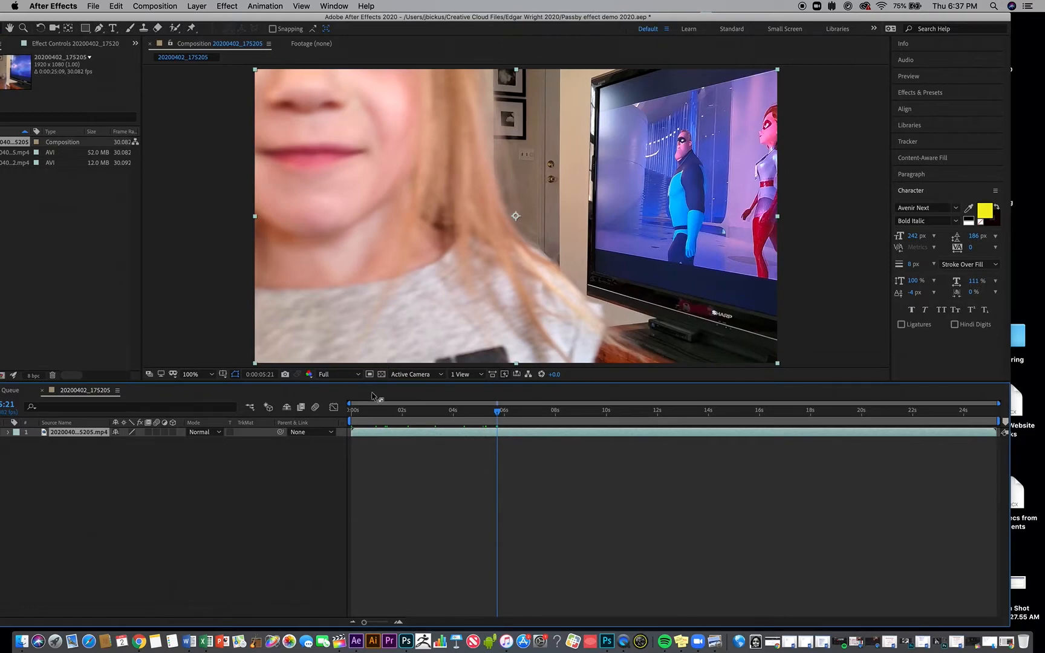
# - Trim the clip so it begins just before 12 seconds and ends at 0:00:17:01
pyautogui.moveTo(350, 432); pyautogui.dragTo(653, 434)
pyautogui.click(682, 409)
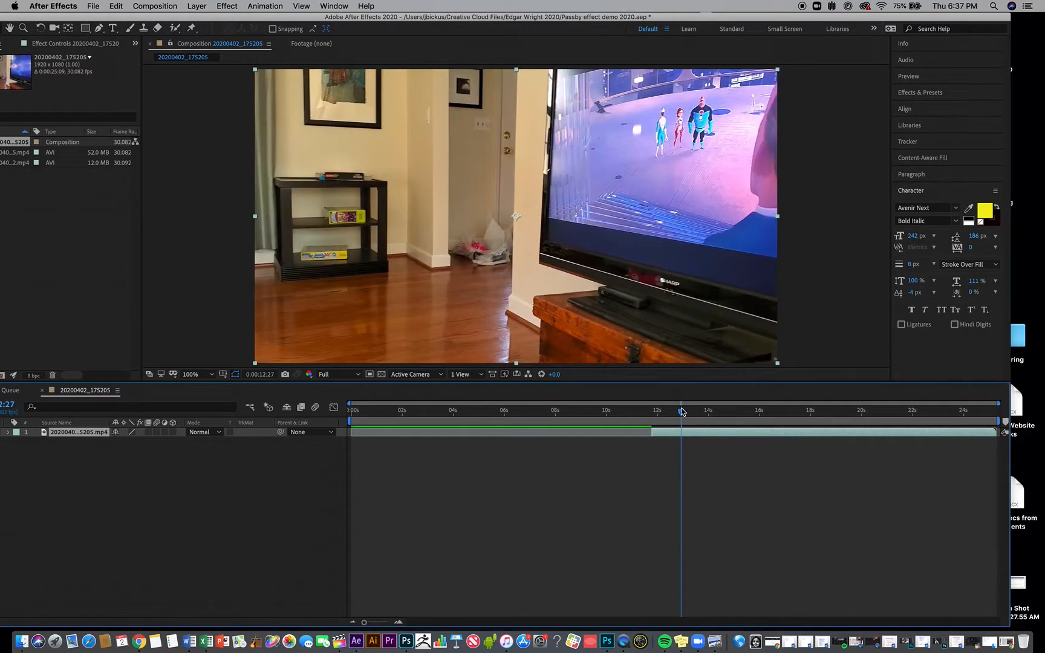
pyautogui.click(749, 414)
pyautogui.moveTo(755, 417); pyautogui.dragTo(788, 424)
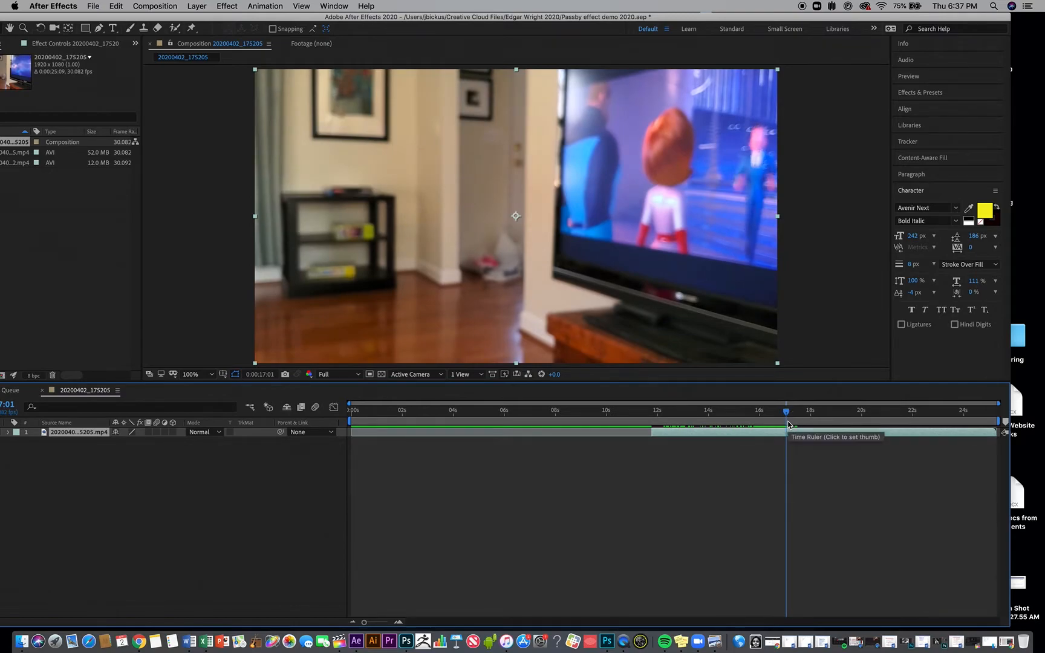
pyautogui.hotkey('alt', ']')
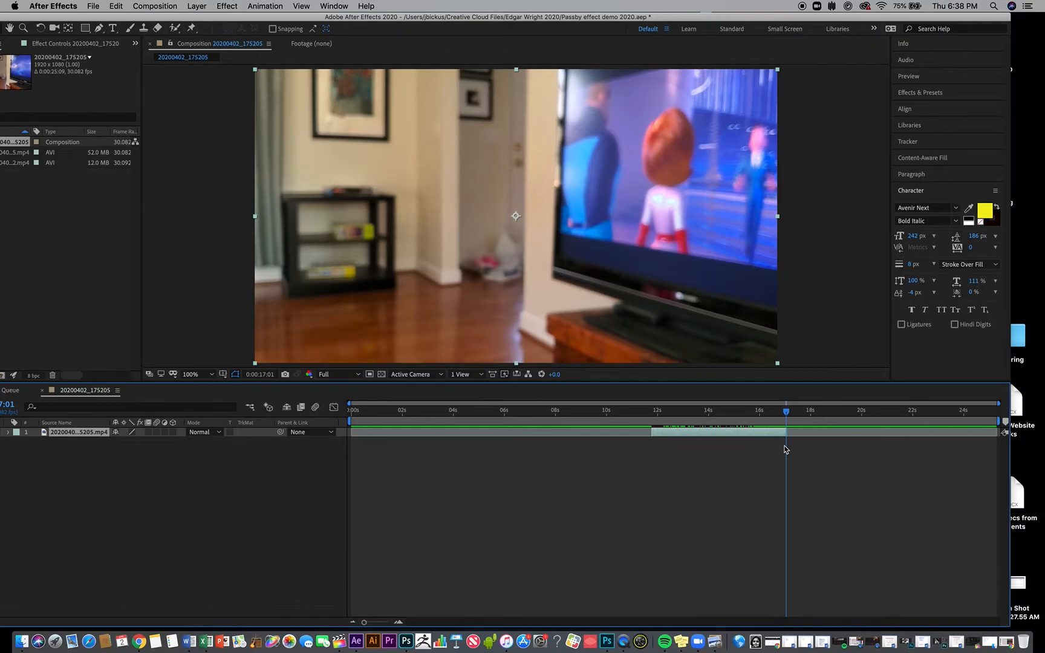
# - Move the trimmed clip to the start of the timeline and scrub through it
pyautogui.moveTo(758, 433); pyautogui.dragTo(460, 441)
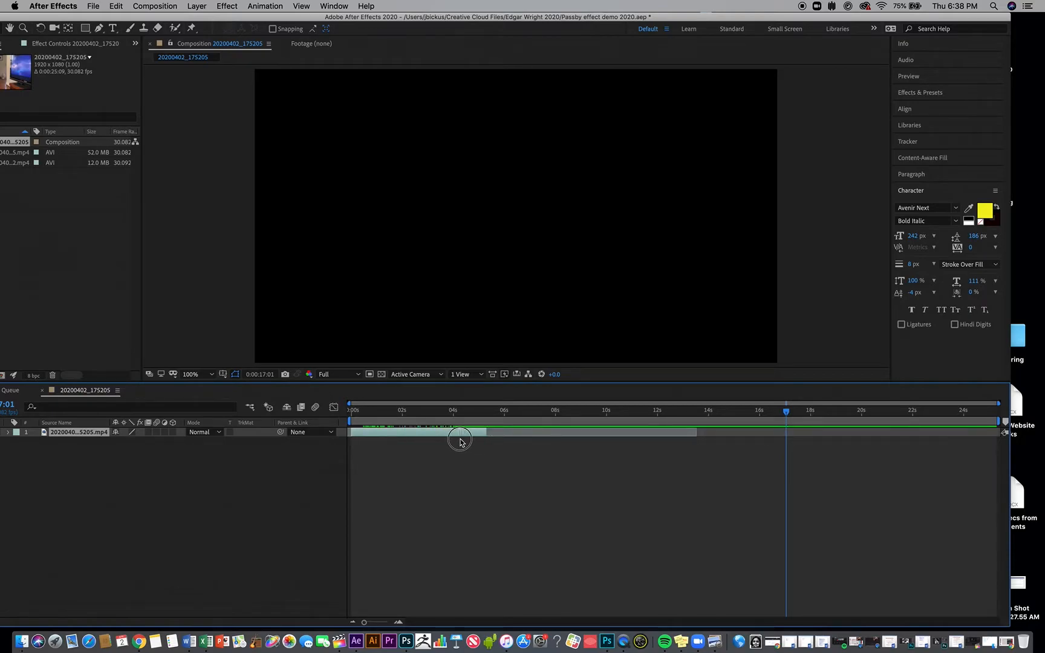
pyautogui.click(361, 413)
pyautogui.moveTo(360, 412); pyautogui.dragTo(447, 426)
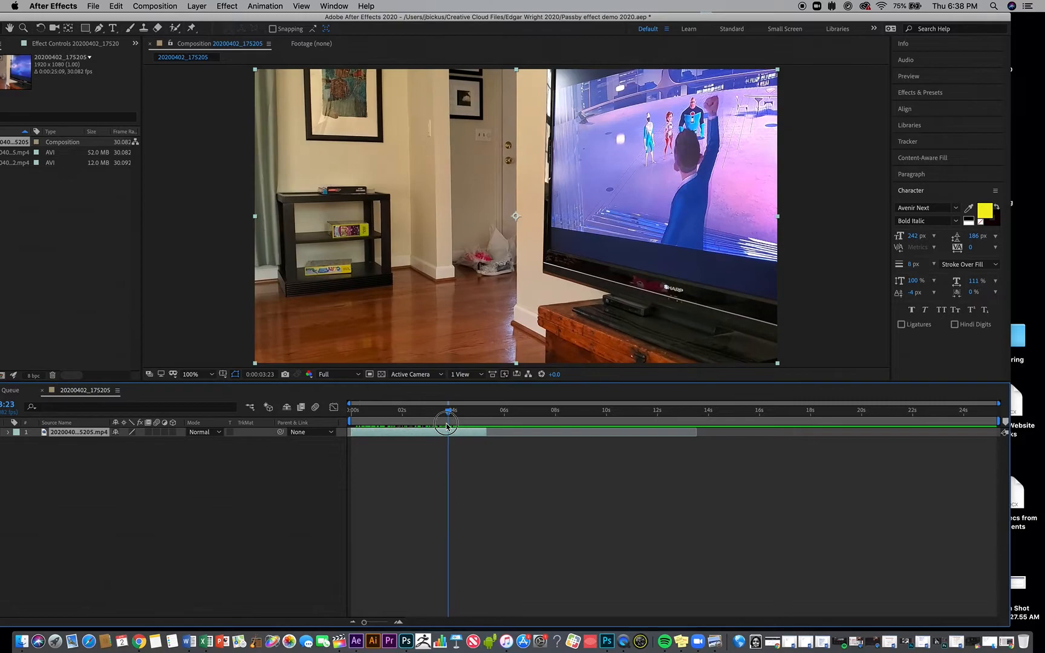
# - Add the second video clip beneath the first layer, starting at about 4.5 seconds so it overlaps the first clip's end
pyautogui.click(15, 154)
pyautogui.moveTo(15, 163)
pyautogui.mouseDown()
pyautogui.moveTo(495, 443)
pyautogui.moveTo(517, 467)
pyautogui.moveTo(534, 446)
pyautogui.moveTo(505, 450)
pyautogui.mouseUp()
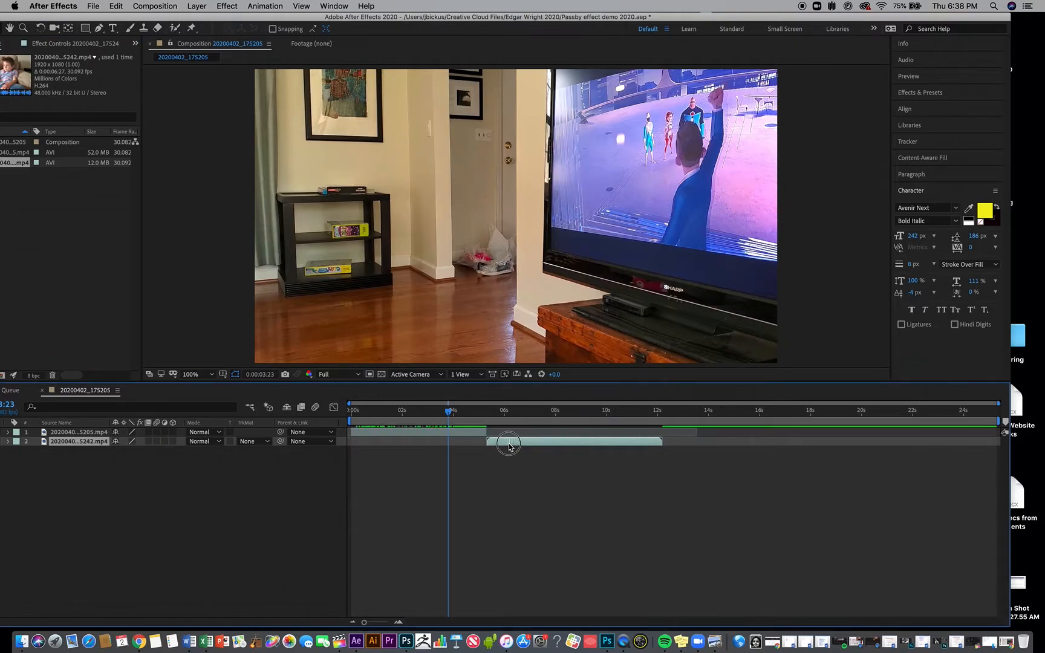
pyautogui.moveTo(493, 407); pyautogui.dragTo(419, 455)
pyautogui.moveTo(357, 411); pyautogui.dragTo(518, 446)
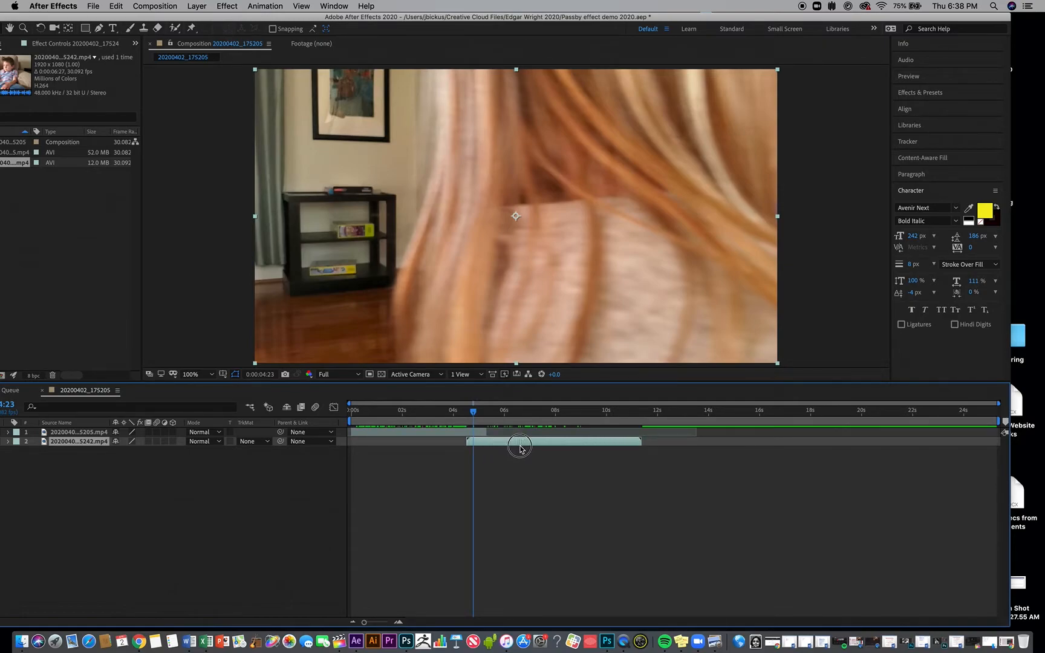
# - At 0:00:04:20, draw a closed Pen mask on the top layer, following the trailing edge of the girl's hair and extending past the frame
pyautogui.click(470, 414)
pyautogui.moveTo(471, 413); pyautogui.dragTo(473, 413)
pyautogui.click(467, 433)
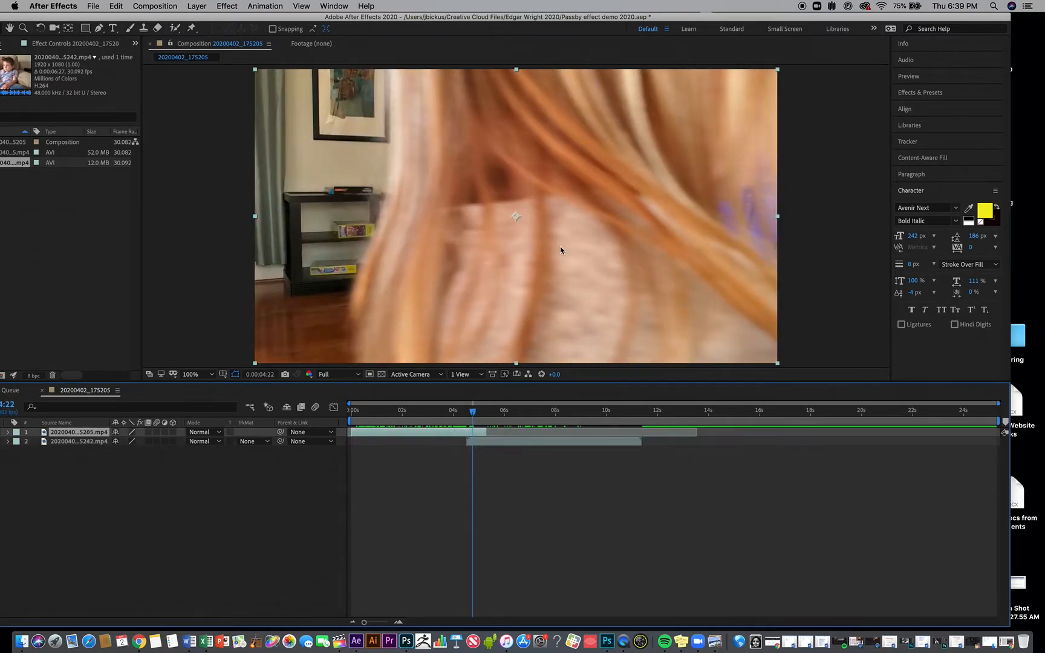
pyautogui.scroll(-4, 572, 230)
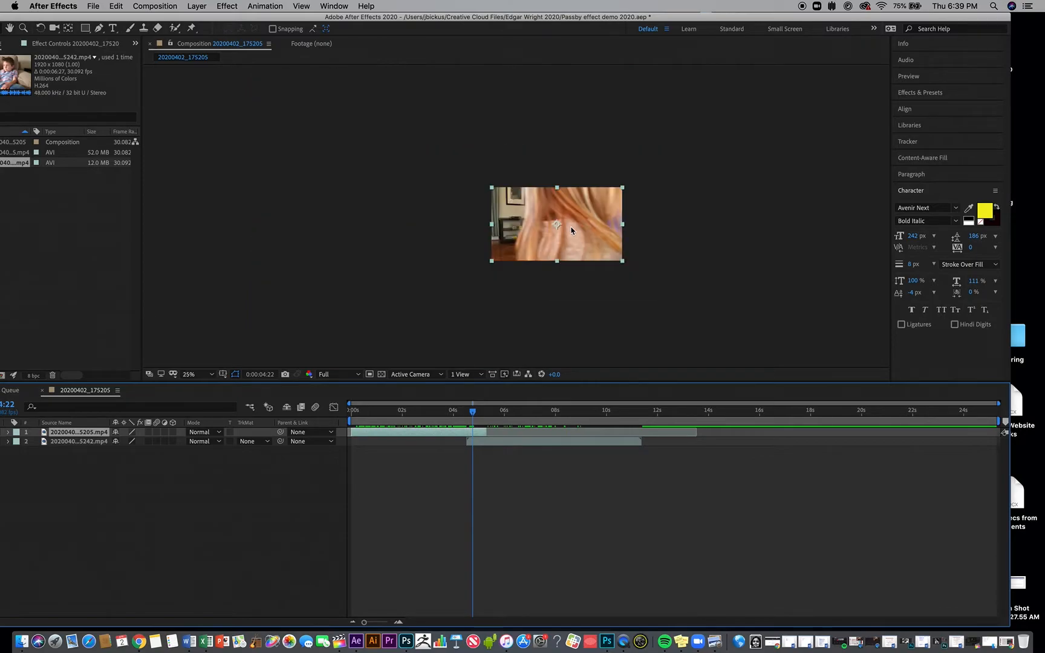
pyautogui.scroll(1, 571, 231)
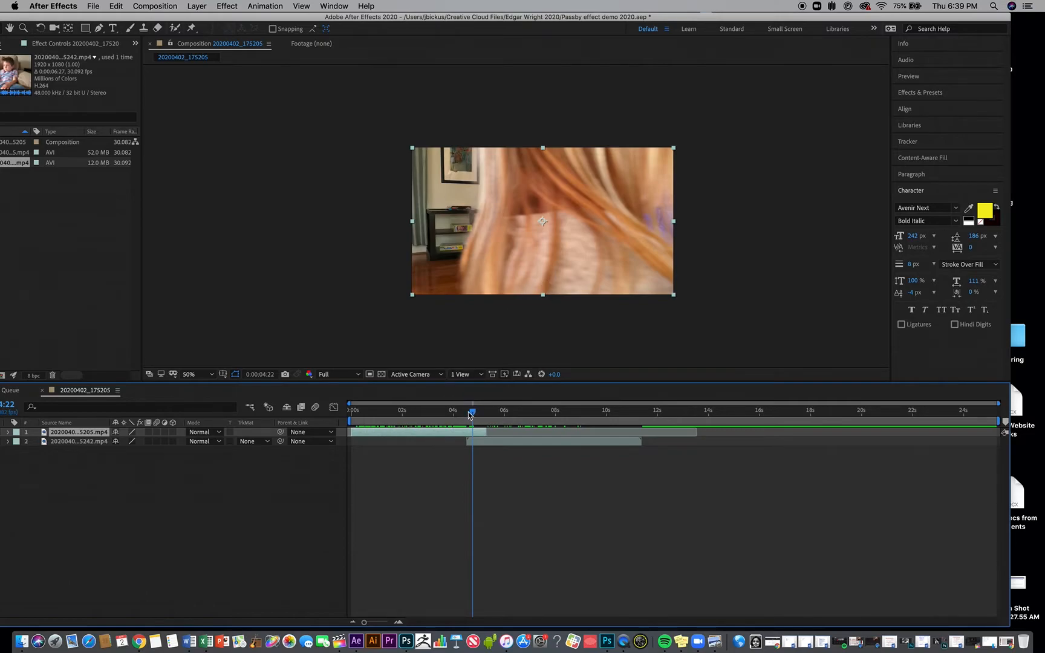
pyautogui.moveTo(473, 415); pyautogui.dragTo(471, 416)
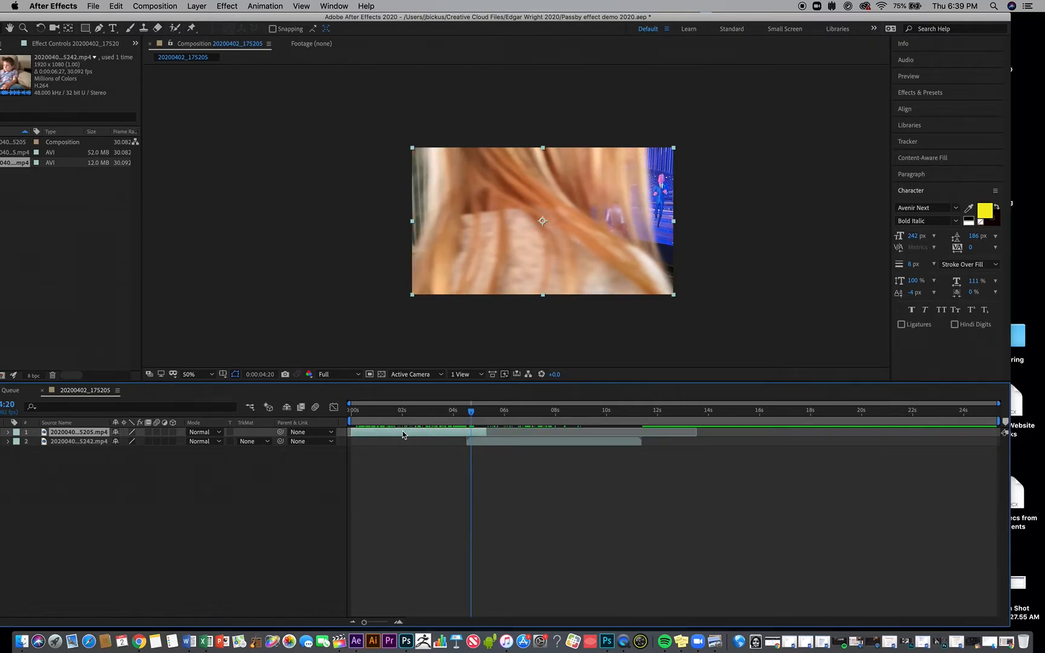
pyautogui.click(99, 28)
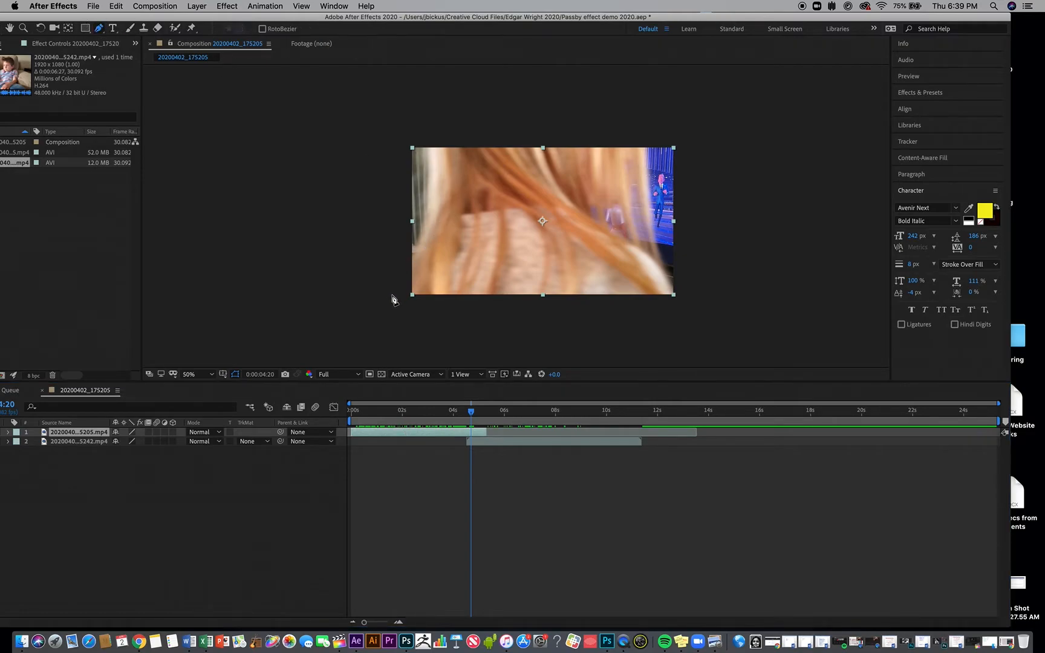
pyautogui.moveTo(394, 296); pyautogui.dragTo(425, 126)
pyautogui.click(162, 116)
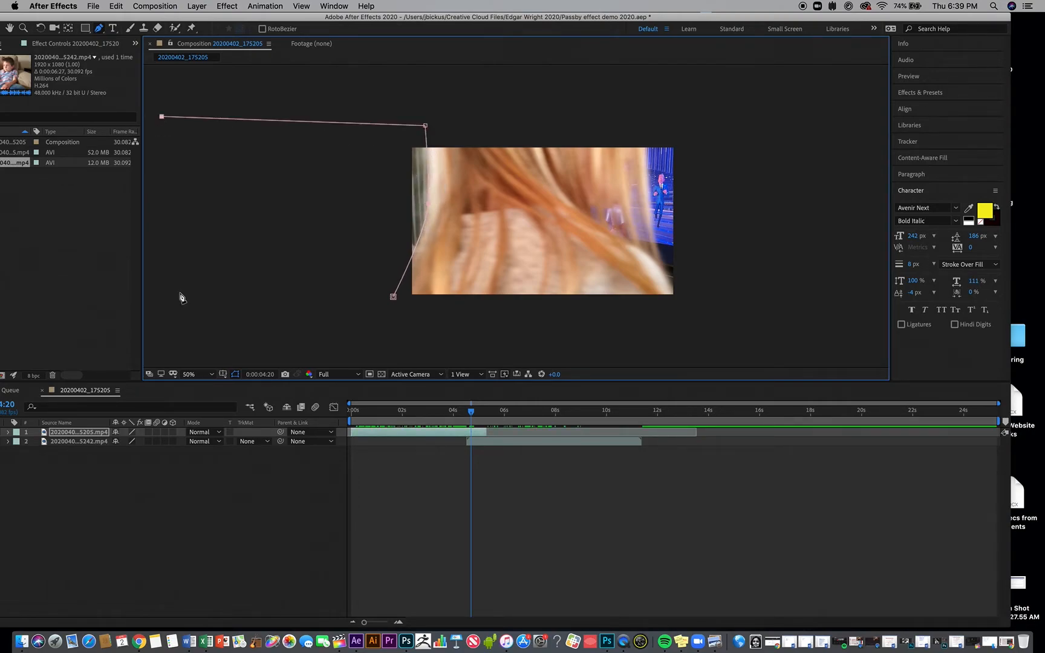
pyautogui.click(158, 305)
pyautogui.click(393, 297)
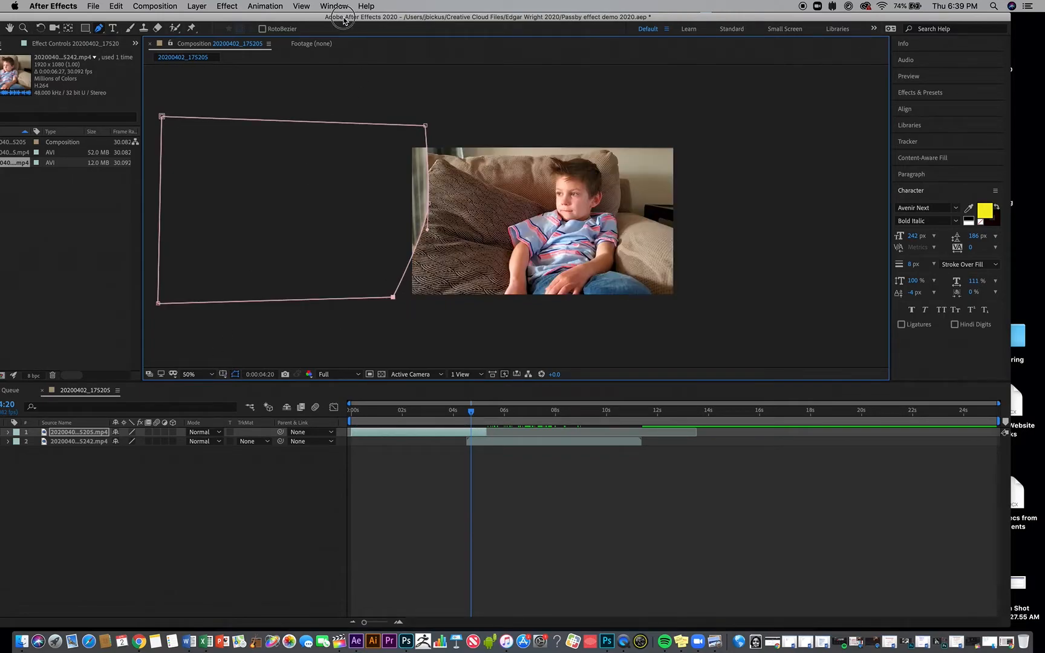
# - Rename the lower layer with the boy's first name plus "back" and the upper layer with the girl's first name plus "Passby"
pyautogui.moveTo(345, 16); pyautogui.dragTo(369, 17)
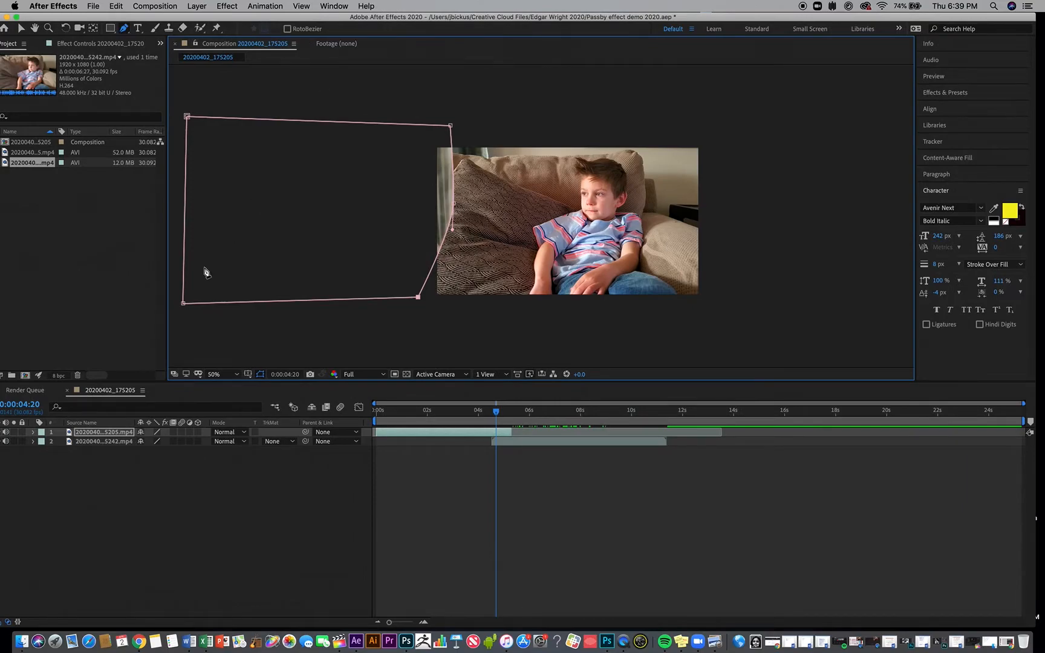
pyautogui.click(32, 433)
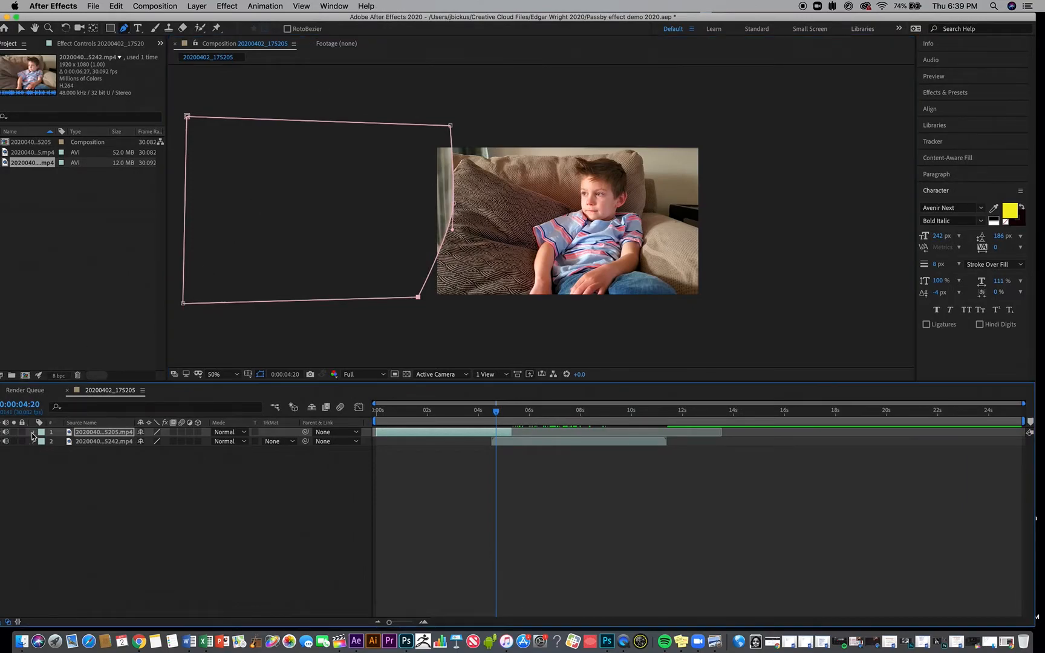
pyautogui.click(95, 469)
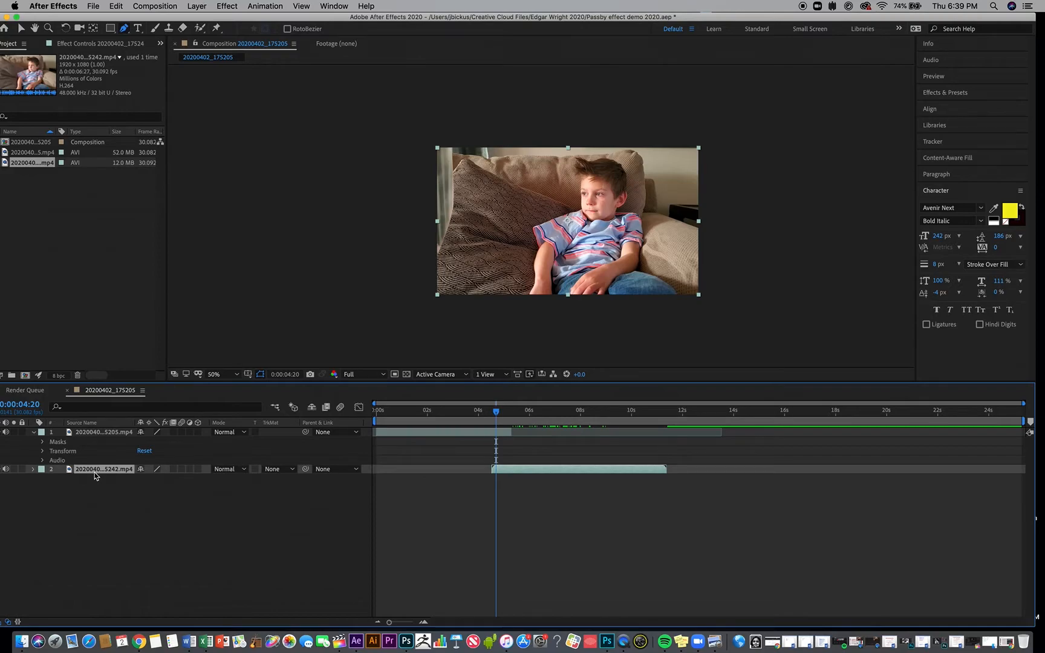
pyautogui.press('Return')
pyautogui.write('Theo back')
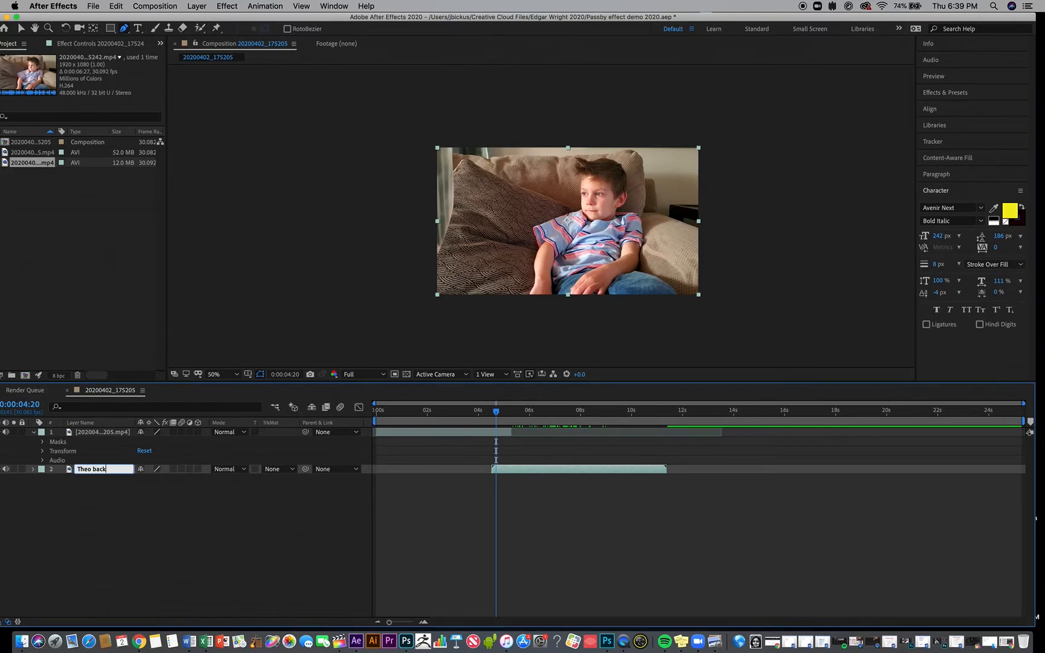
pyautogui.click(104, 434)
pyautogui.press('Return')
pyautogui.write('Laina Passby')
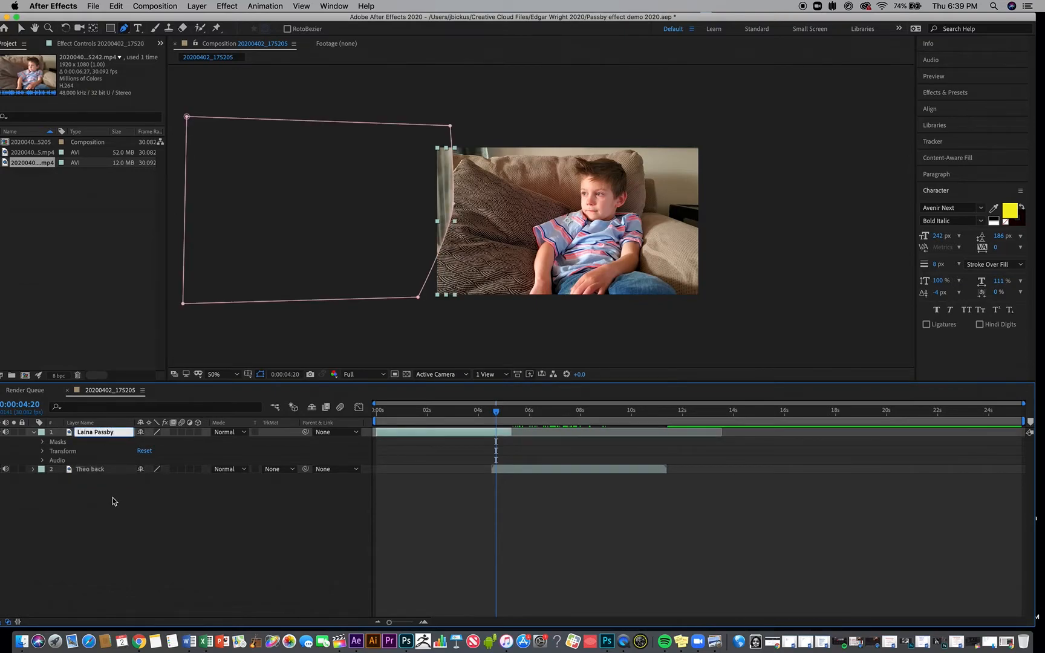
pyautogui.click(113, 501)
# - Invert Mask 1 on the Passby layer and enable Mask Path keyframing at 0:00:04:20
pyautogui.click(85, 433)
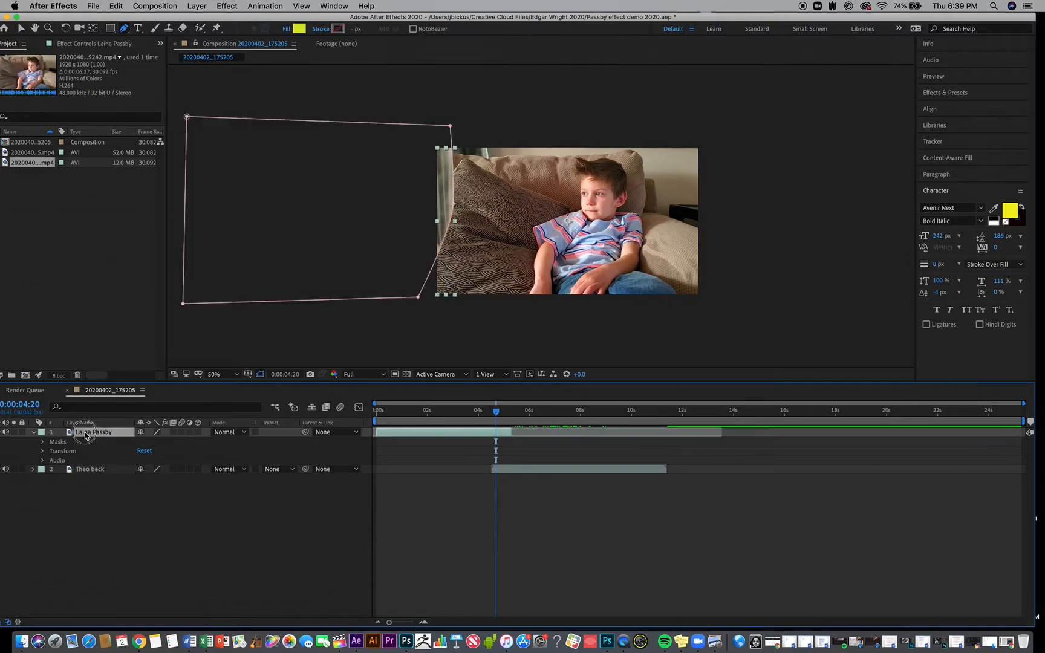
pyautogui.click(43, 444)
pyautogui.click(51, 451)
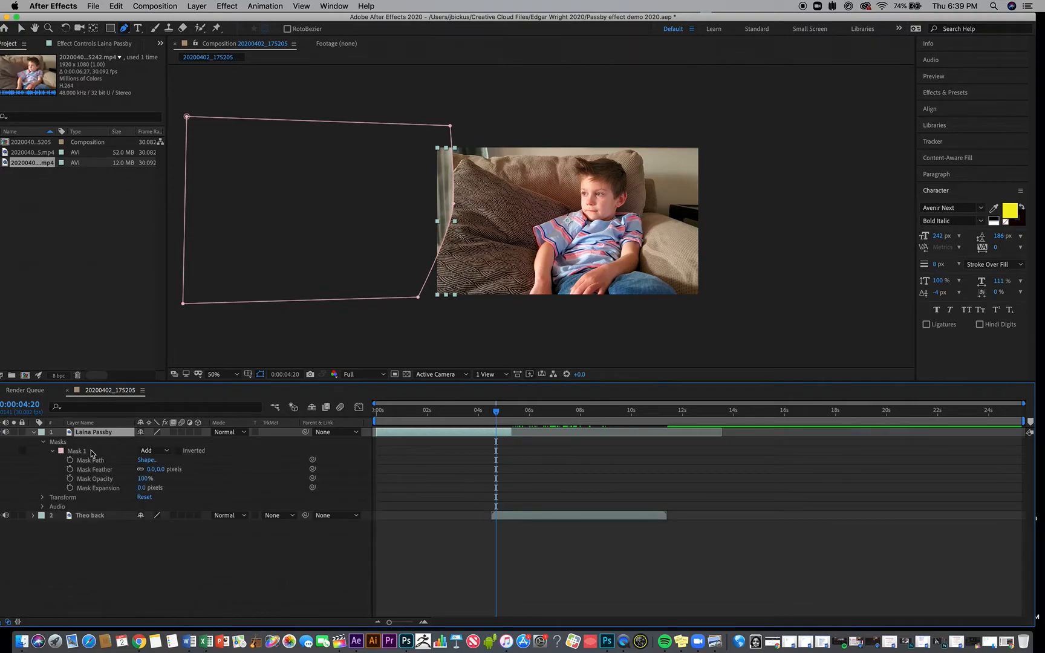
pyautogui.click(178, 452)
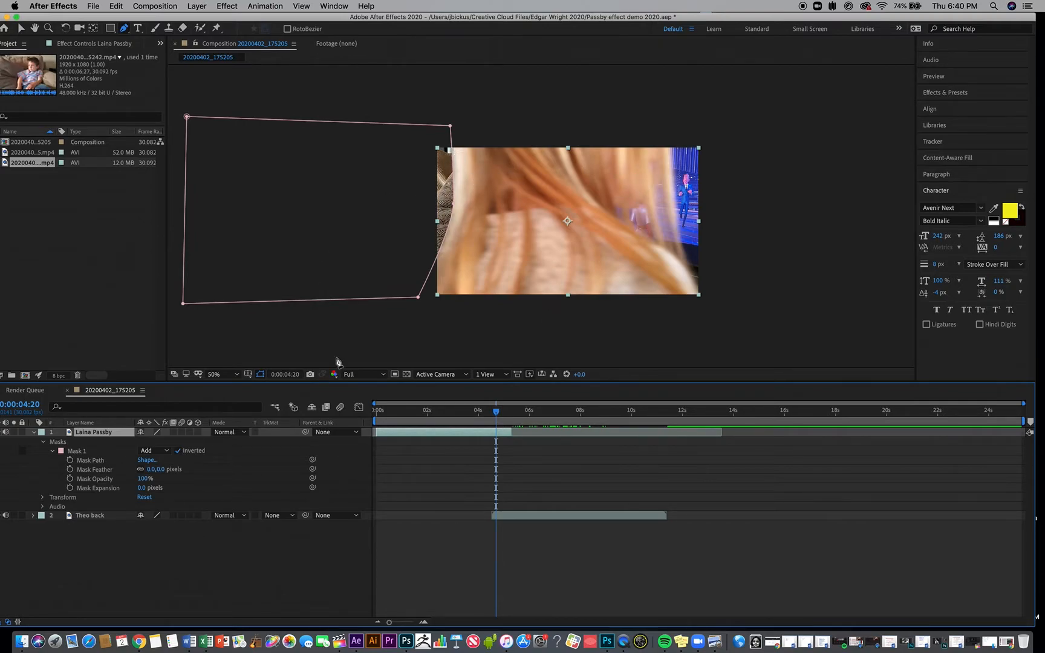
pyautogui.click(70, 461)
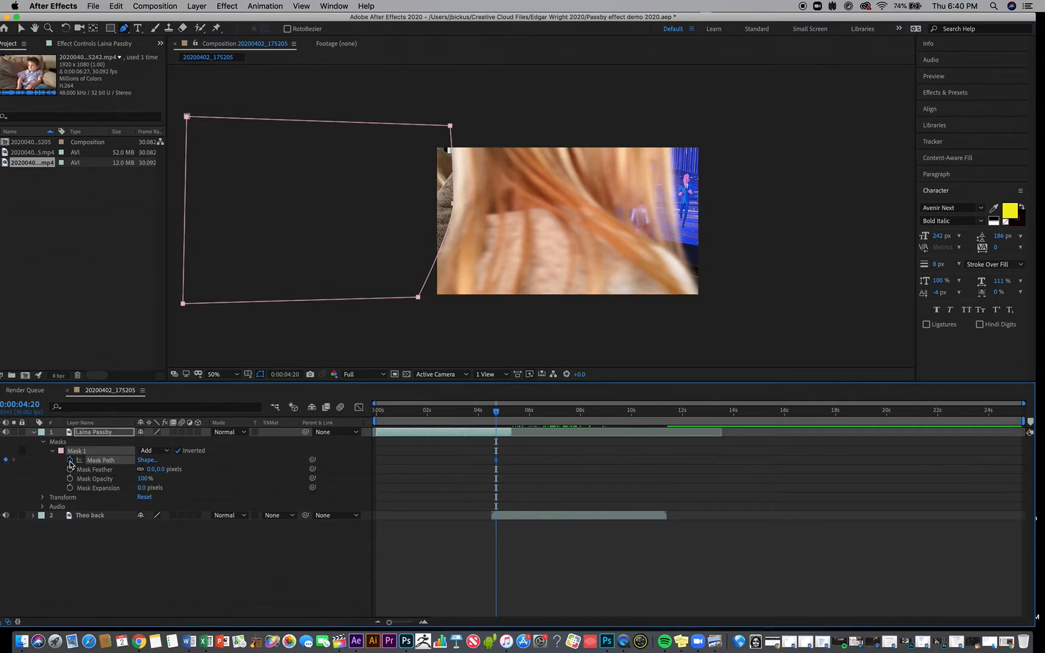
# - At 0:00:04:19, keyframe the mask path by pulling its upper corner and curved edge point out of the video frame
pyautogui.moveTo(497, 411); pyautogui.dragTo(495, 414)
pyautogui.moveTo(389, 623); pyautogui.dragTo(410, 624)
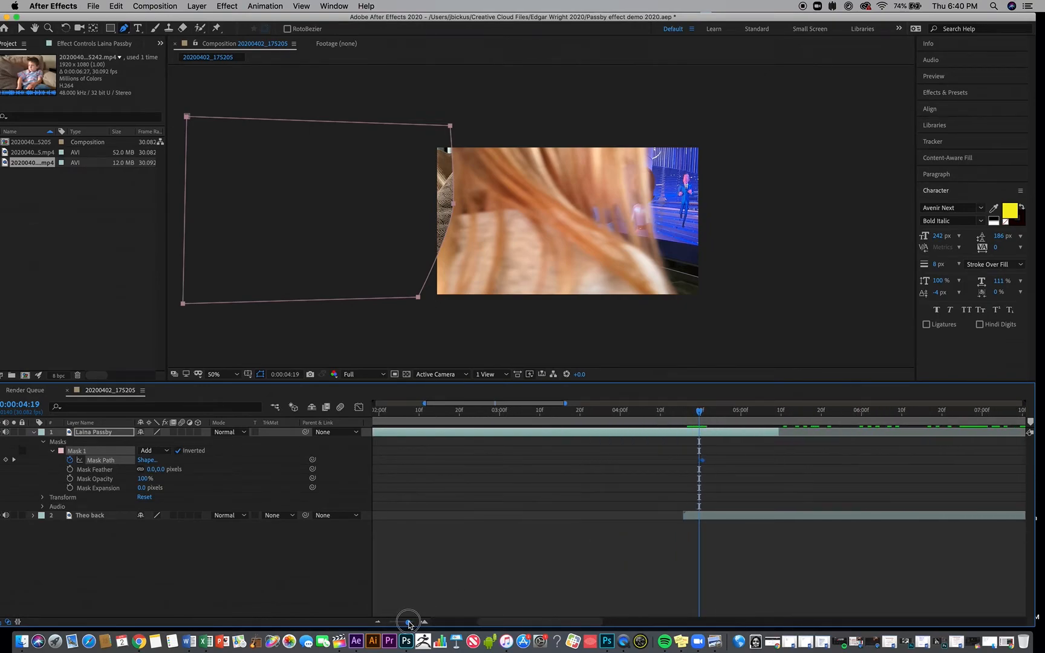
pyautogui.hscroll(10, 638, 580)
pyautogui.hscroll(-1, 637, 581)
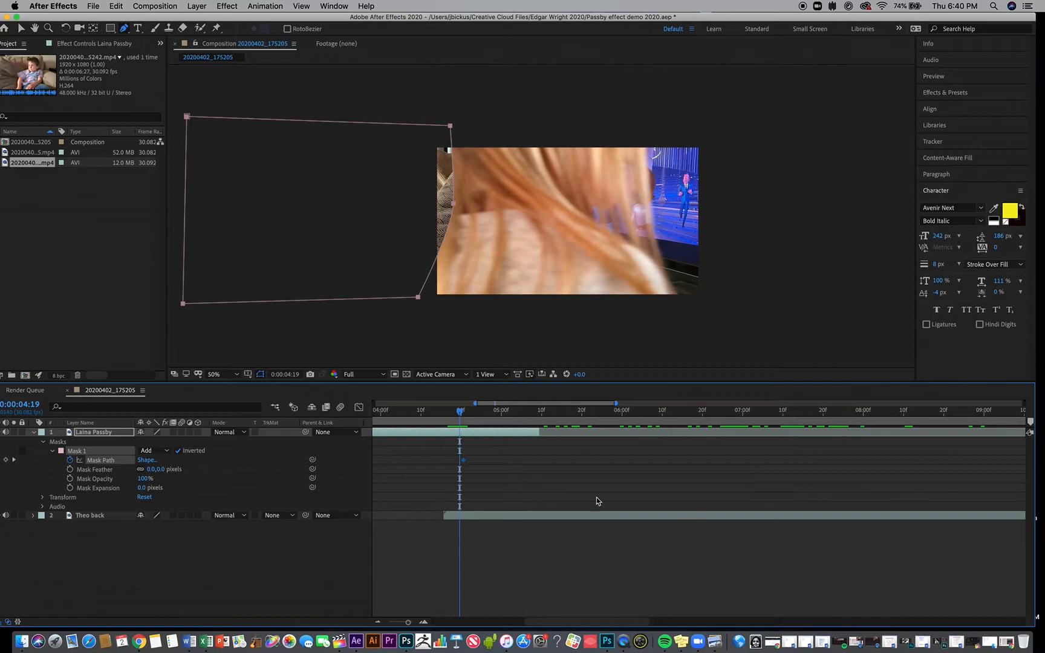
pyautogui.moveTo(464, 413); pyautogui.dragTo(455, 413)
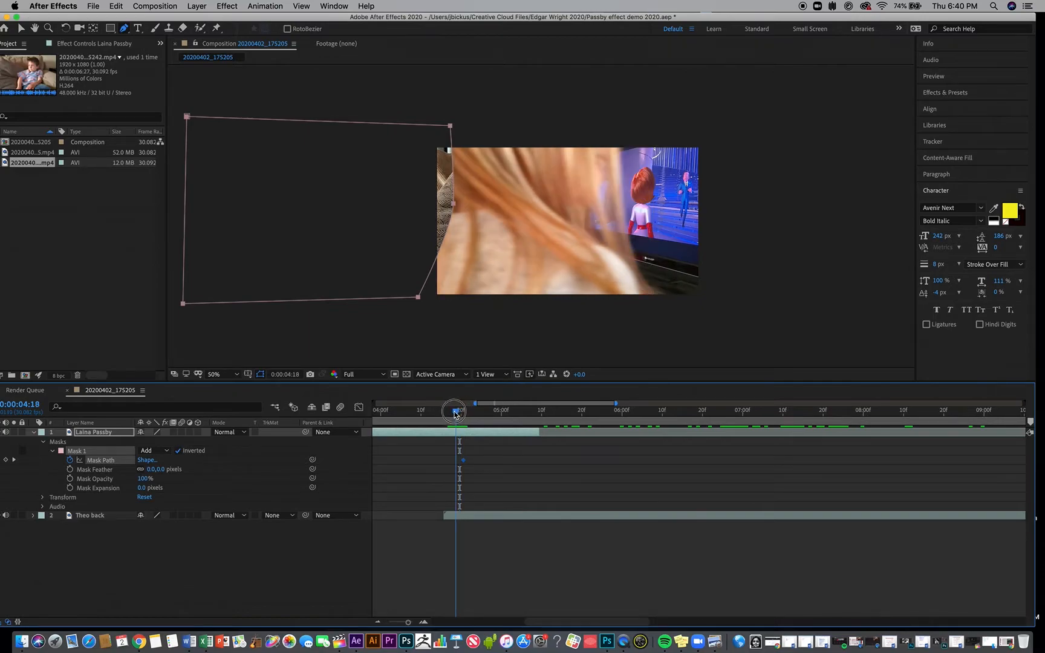
pyautogui.moveTo(455, 414); pyautogui.dragTo(460, 414)
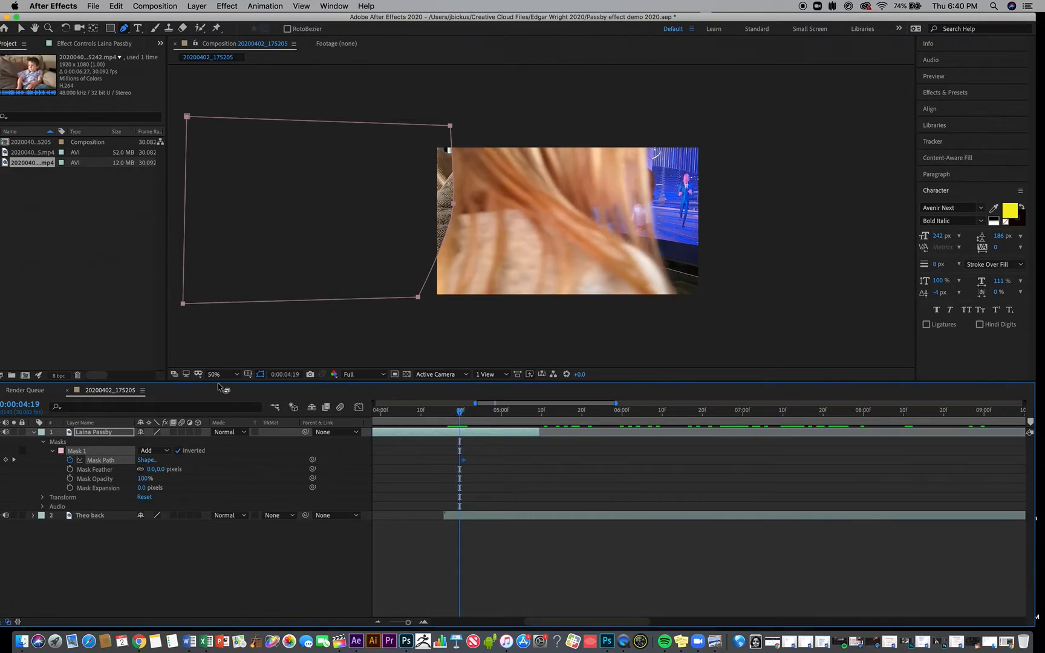
pyautogui.click(89, 443)
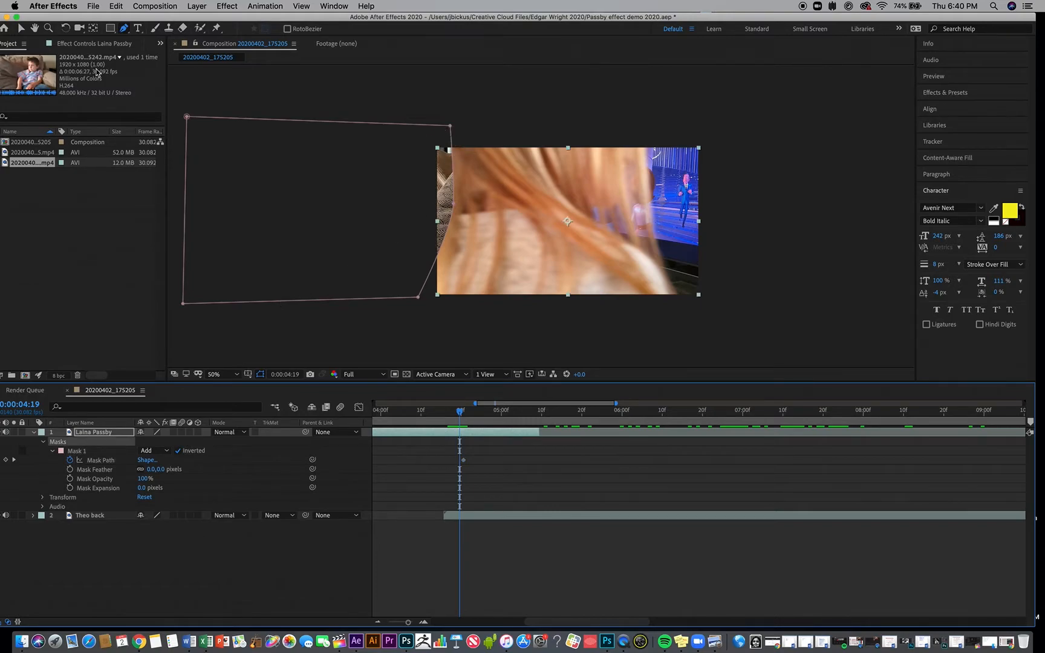
pyautogui.click(20, 28)
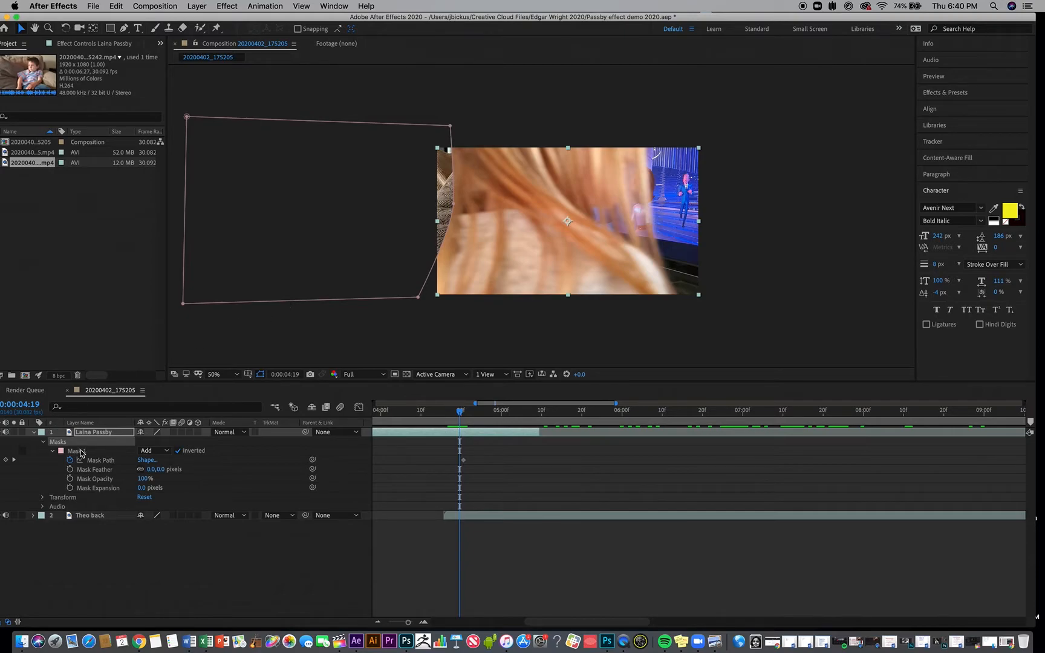
pyautogui.moveTo(451, 126); pyautogui.dragTo(430, 130)
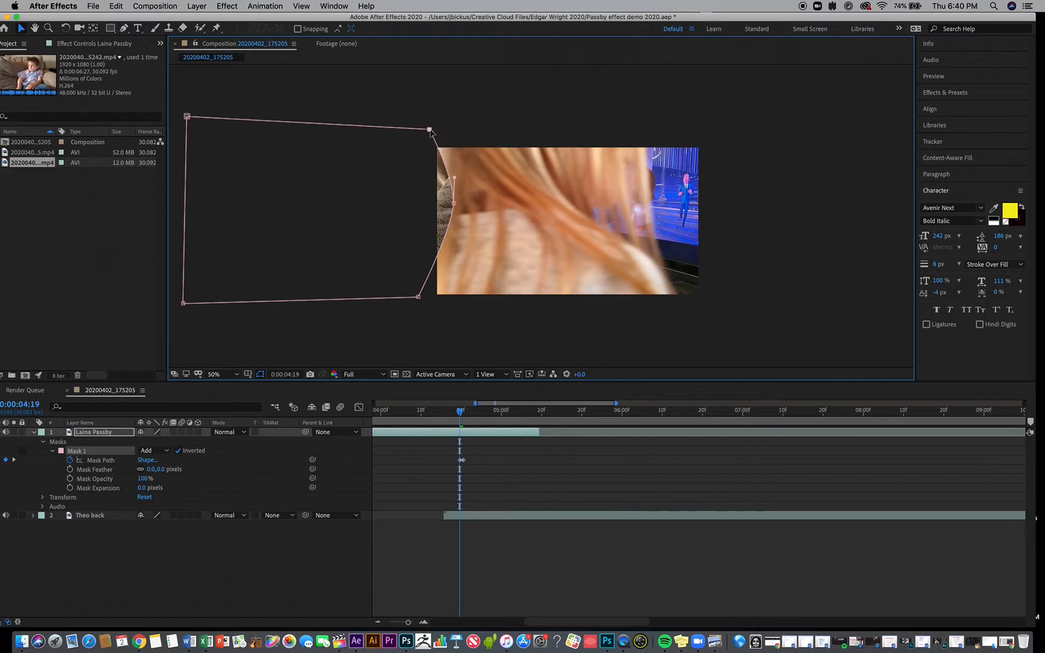
pyautogui.moveTo(454, 205)
pyautogui.mouseDown()
pyautogui.moveTo(427, 201)
pyautogui.moveTo(437, 204)
pyautogui.mouseUp()
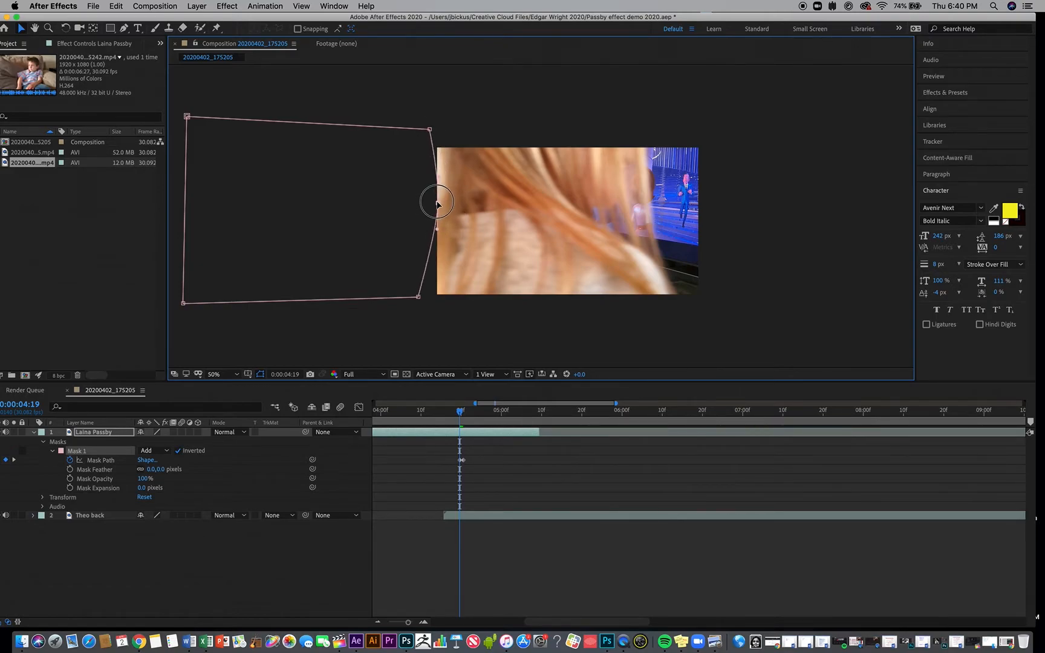
# - At 0:00:04:22, keyframe the mask path by fitting its leading corners and curved edge point to the trailing edge of the girl's hair
pyautogui.click(464, 412)
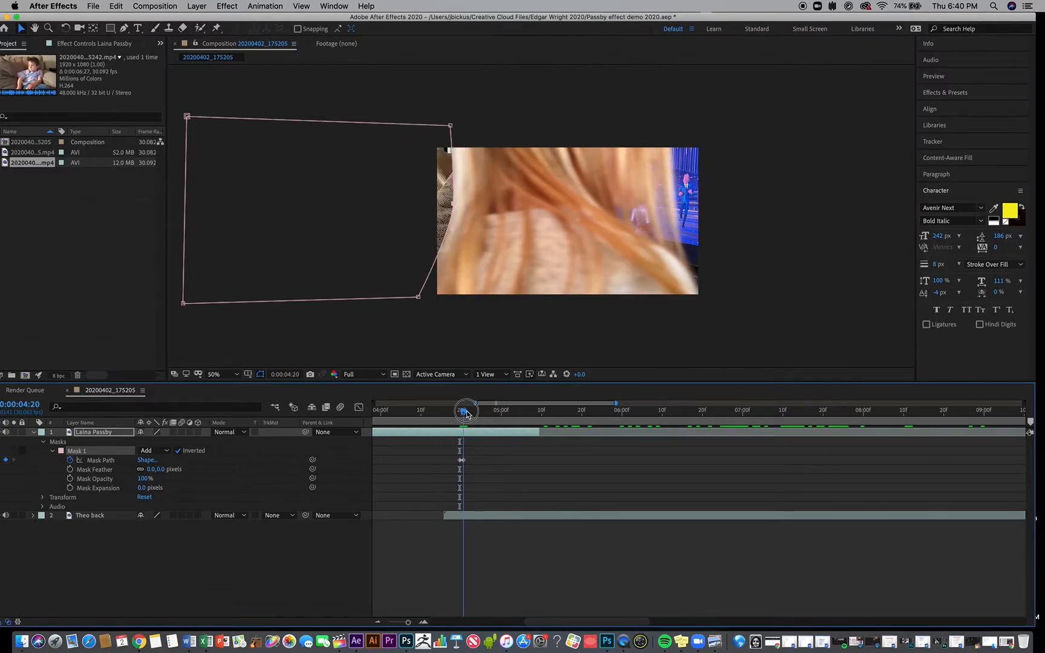
pyautogui.moveTo(466, 414); pyautogui.dragTo(475, 414)
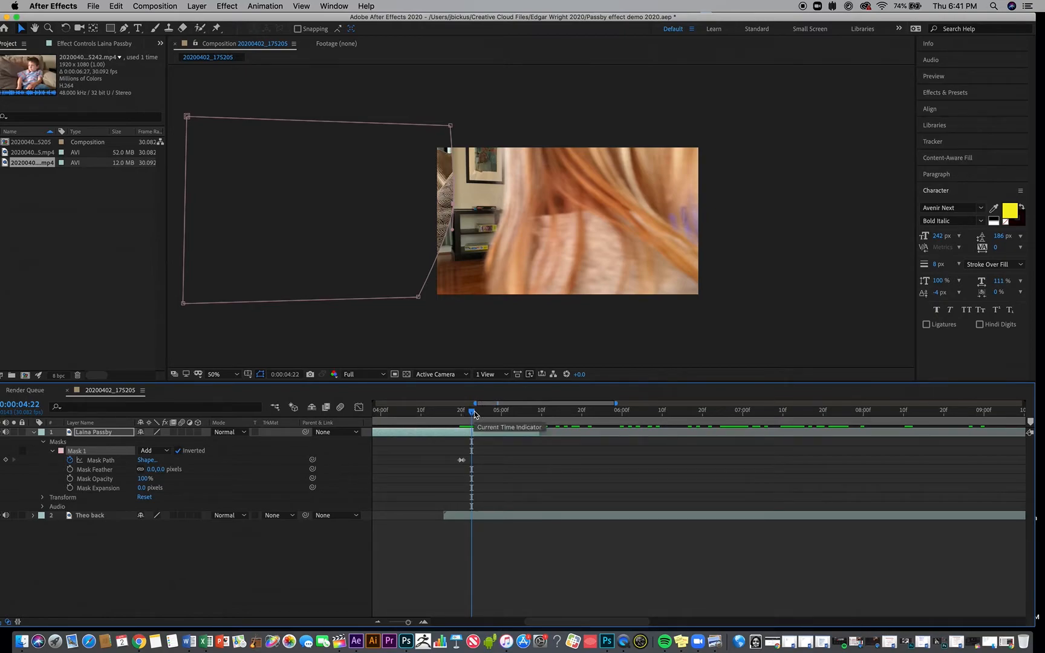
pyautogui.click(109, 443)
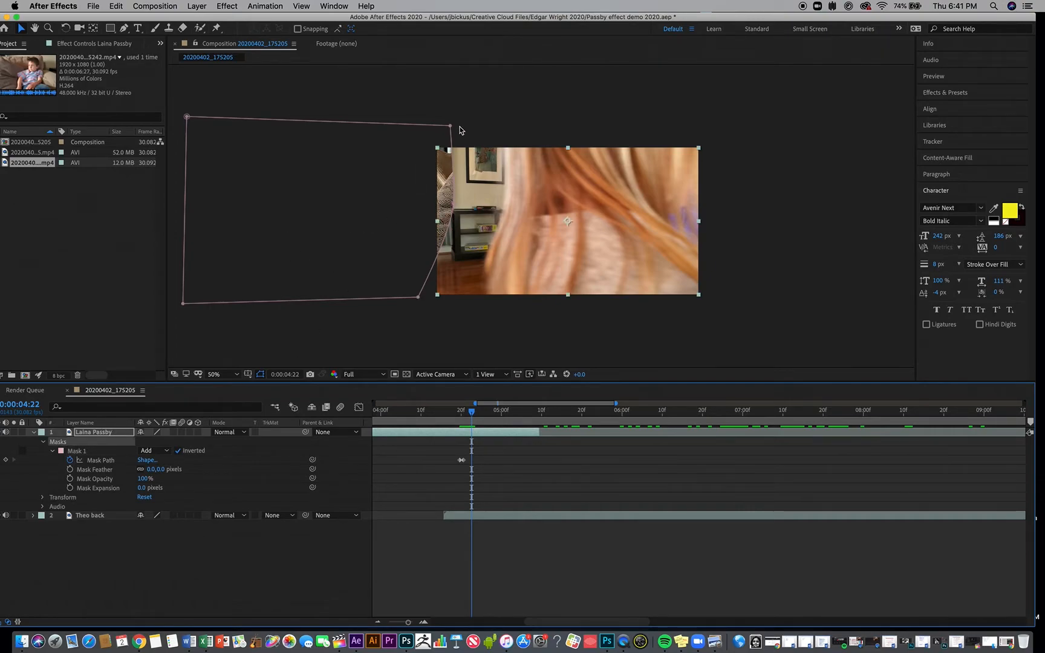
pyautogui.moveTo(451, 127); pyautogui.dragTo(507, 127)
pyautogui.moveTo(466, 205); pyautogui.dragTo(504, 205)
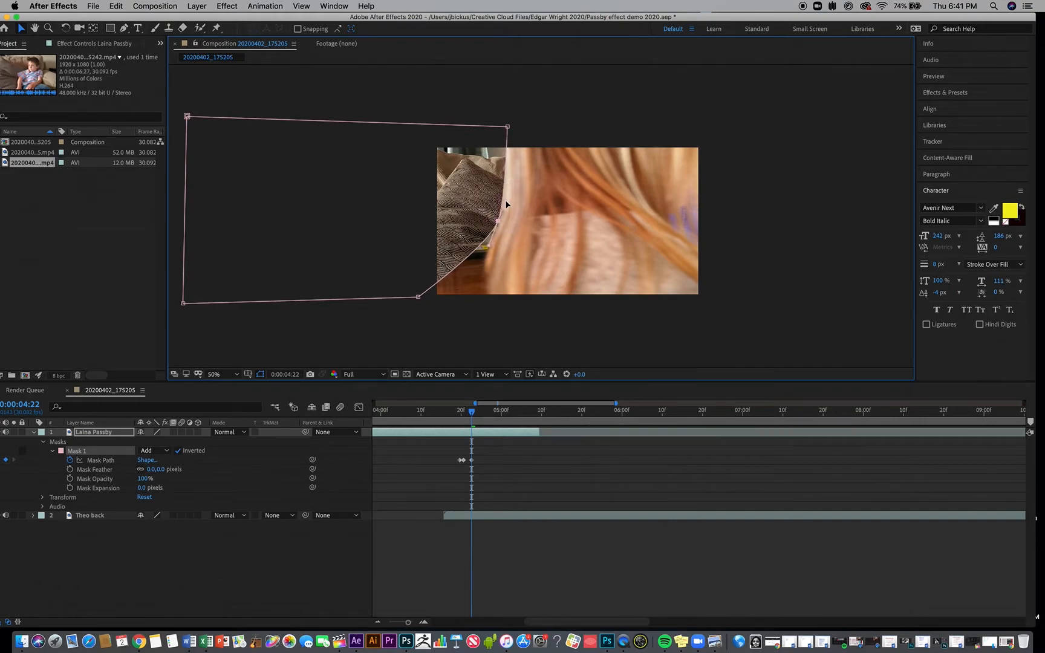
pyautogui.moveTo(420, 298); pyautogui.dragTo(488, 312)
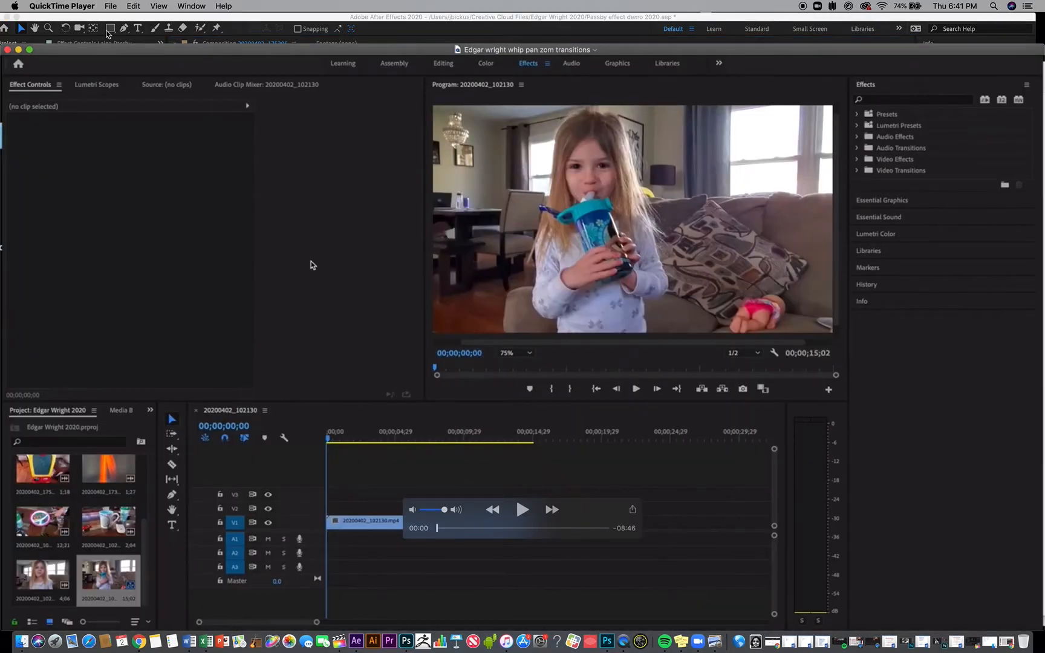
pyautogui.click(18, 50)
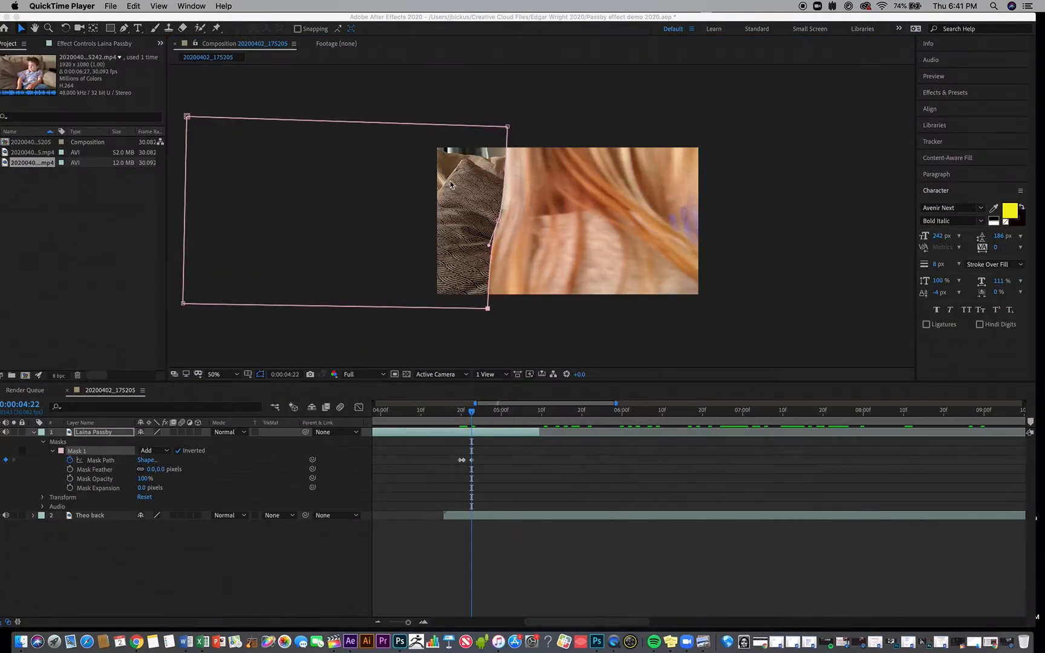
pyautogui.click(494, 224)
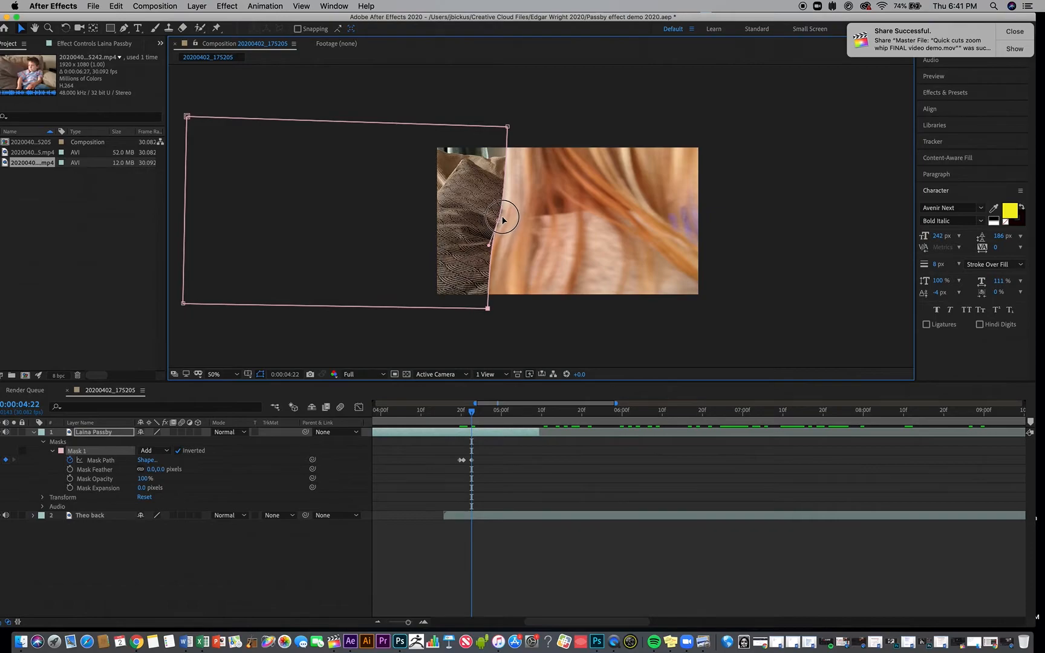
pyautogui.moveTo(499, 221)
pyautogui.mouseDown()
pyautogui.moveTo(509, 214)
pyautogui.moveTo(488, 240)
pyautogui.mouseUp()
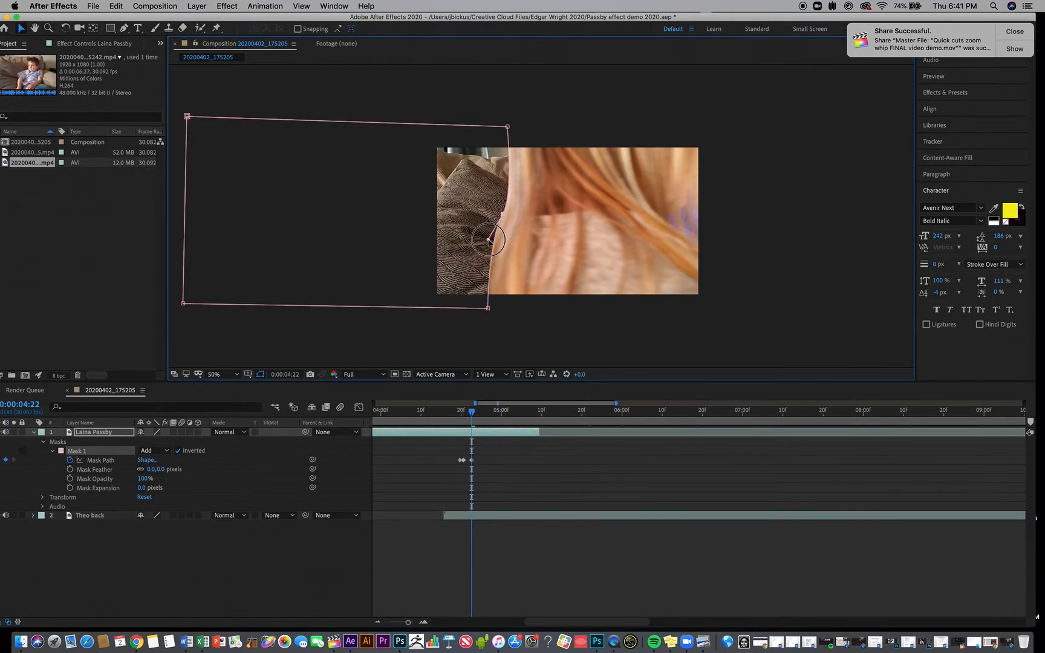
# - At 0:00:04:24, keyframe the mask path by advancing its lower corner, curved edge point and upper corner to the hair edge
pyautogui.moveTo(474, 416); pyautogui.dragTo(482, 414)
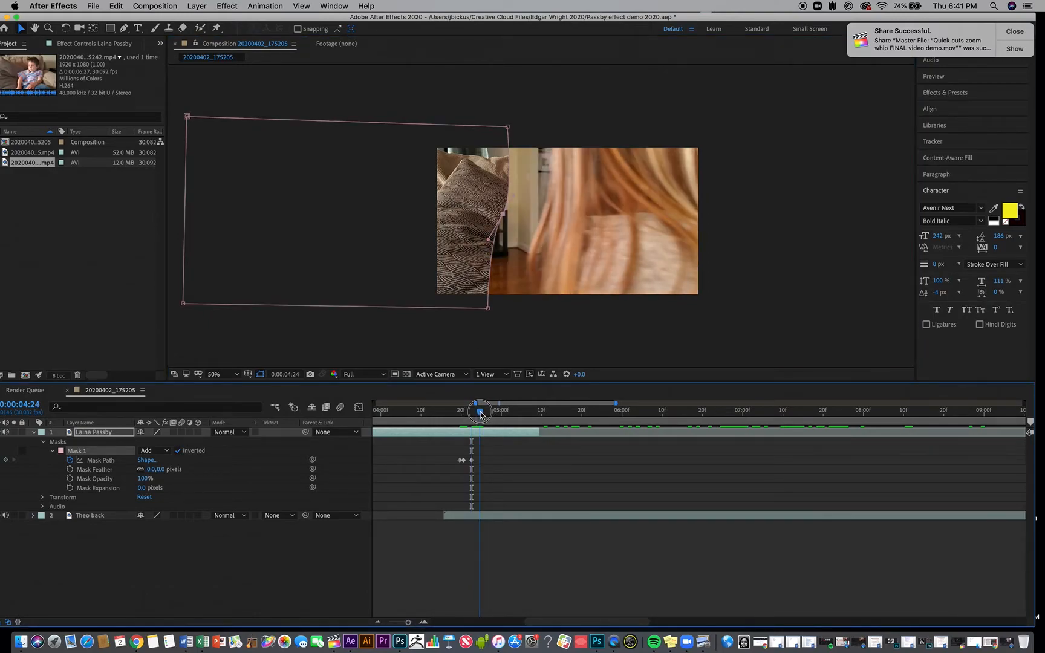
pyautogui.moveTo(489, 309); pyautogui.dragTo(547, 303)
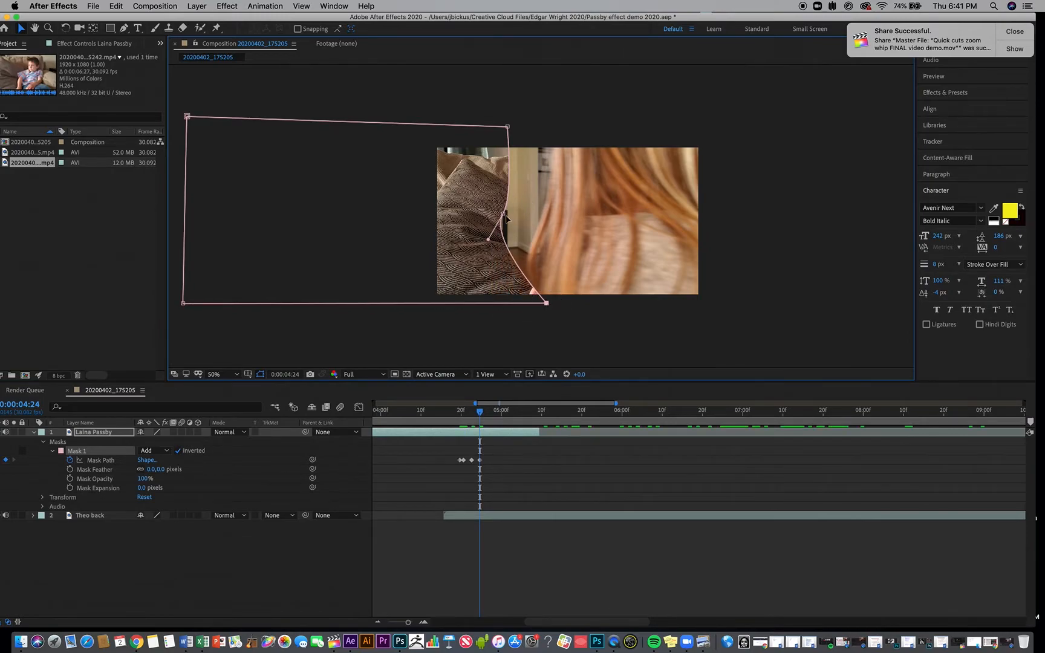
pyautogui.moveTo(504, 213); pyautogui.dragTo(543, 216)
pyautogui.moveTo(508, 127); pyautogui.dragTo(552, 129)
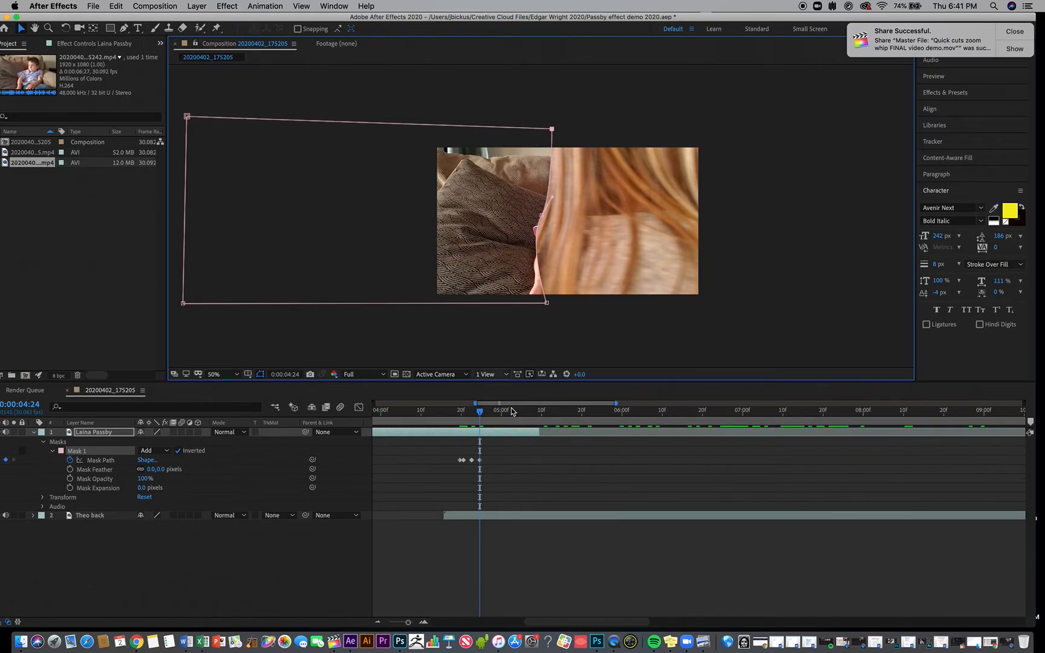
# - At 0:00:04:27, keyframe the mask path by shifting the whole mask to the hair edge and pulling its lower leading corner back
pyautogui.click(485, 412)
pyautogui.moveTo(485, 414); pyautogui.dragTo(493, 415)
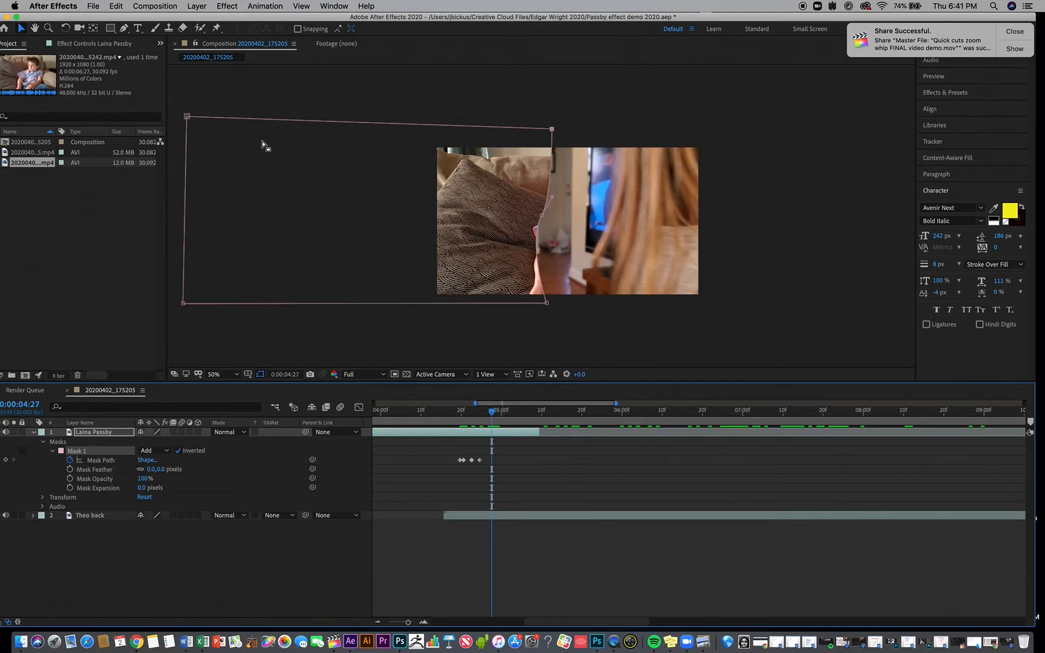
pyautogui.click(102, 461)
pyautogui.moveTo(398, 307); pyautogui.dragTo(466, 307)
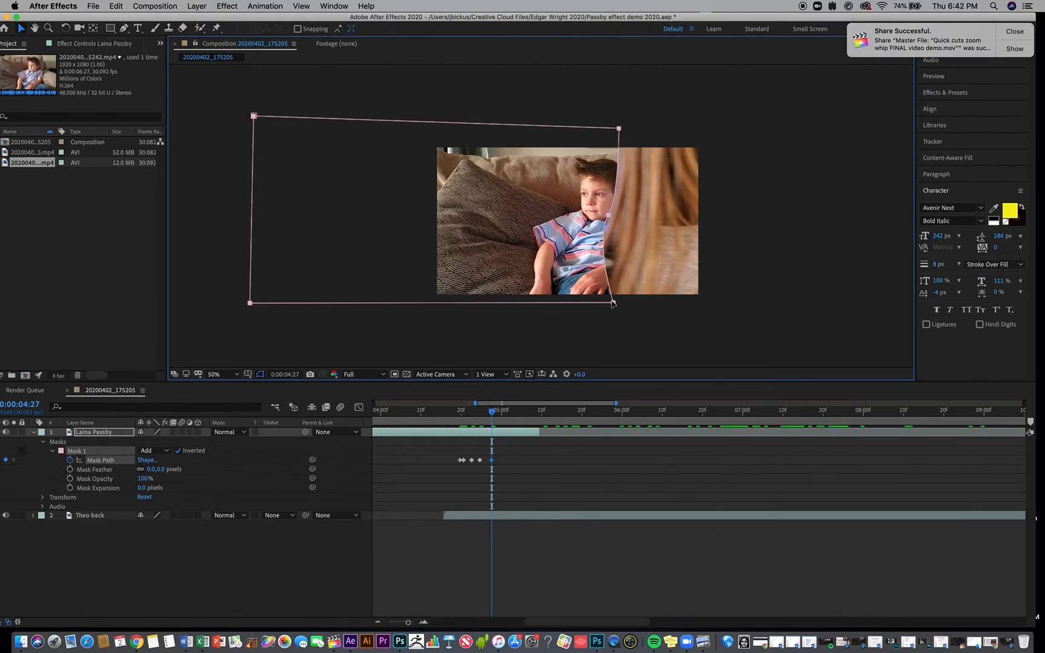
pyautogui.click(84, 444)
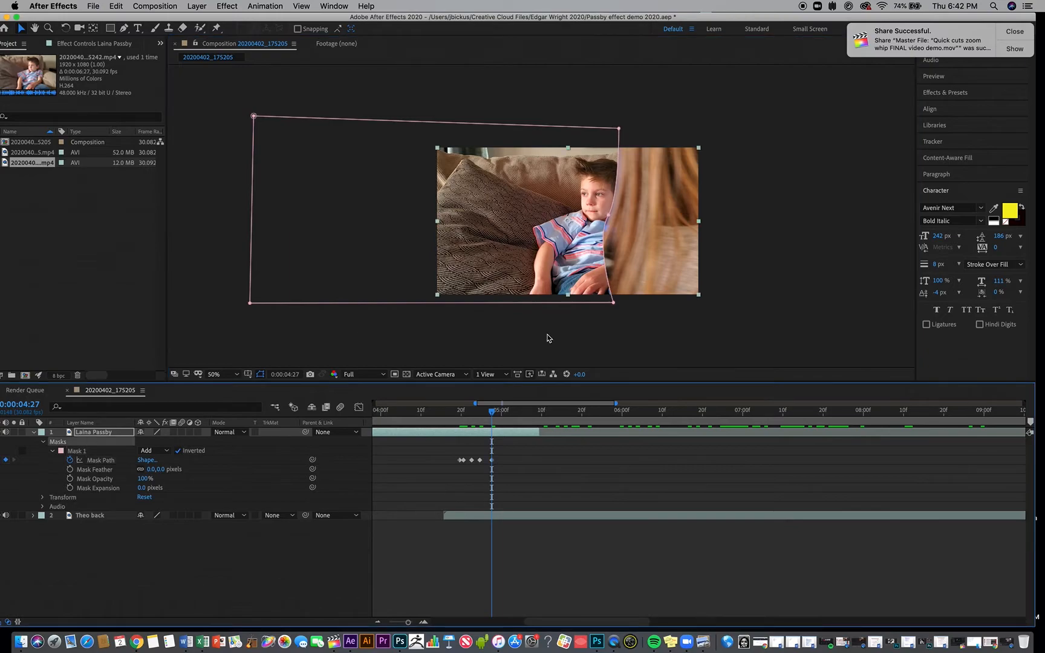
pyautogui.moveTo(614, 304); pyautogui.dragTo(584, 309)
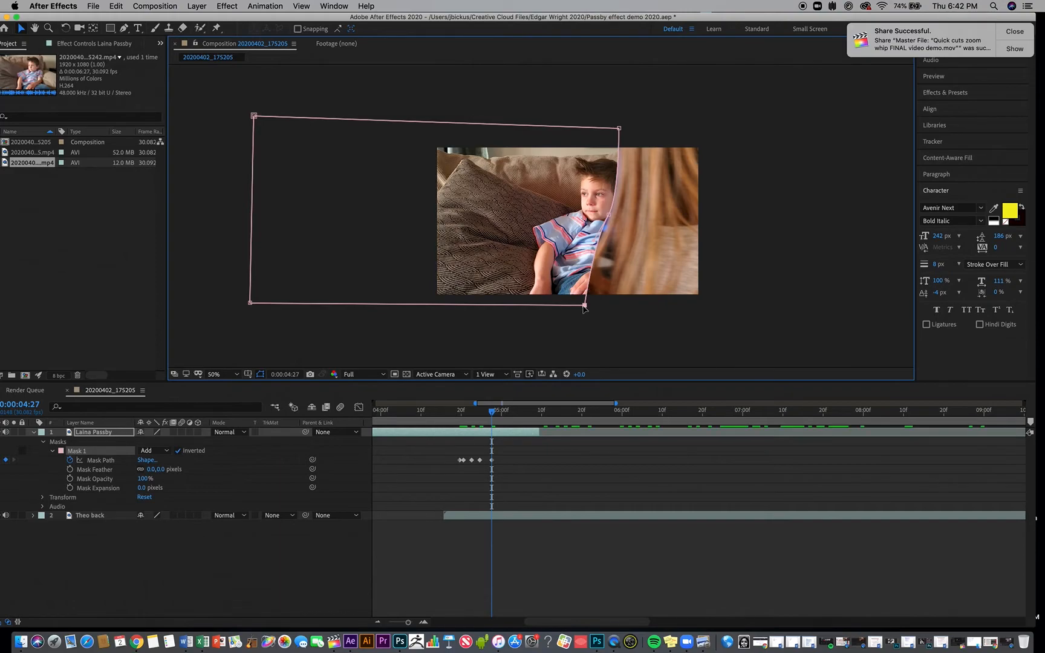
# - At 0:00:04:29, keyframe the mask path by moving its leading corners and curved edge point forward to match the hair edge
pyautogui.moveTo(496, 414); pyautogui.dragTo(503, 415)
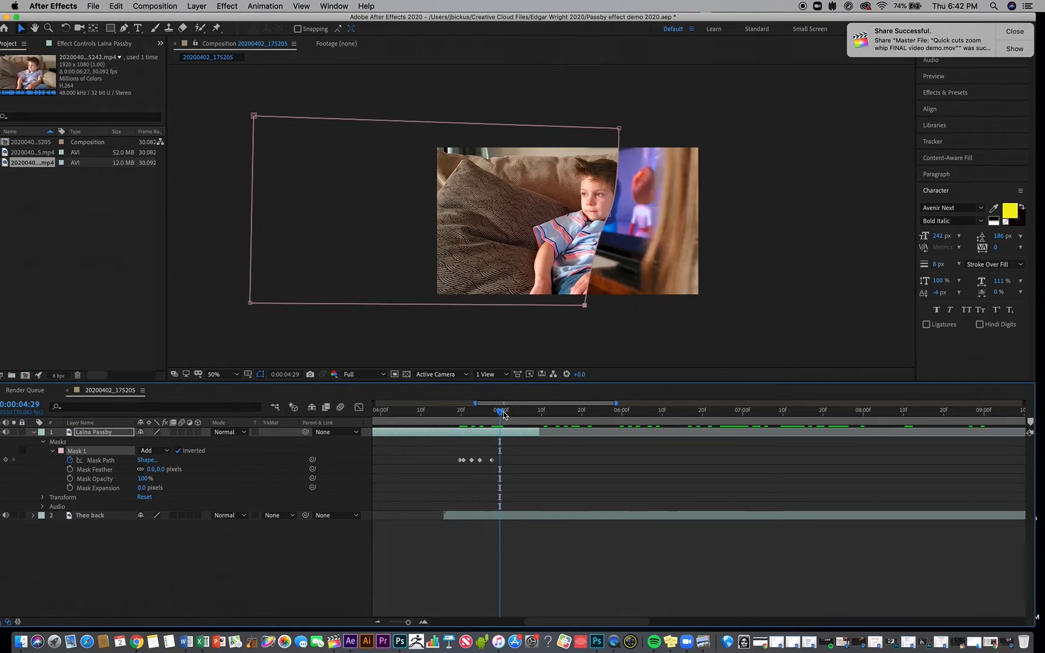
pyautogui.click(100, 433)
pyautogui.moveTo(620, 129); pyautogui.dragTo(666, 129)
pyautogui.moveTo(610, 219); pyautogui.dragTo(641, 301)
pyautogui.moveTo(637, 256); pyautogui.dragTo(665, 219)
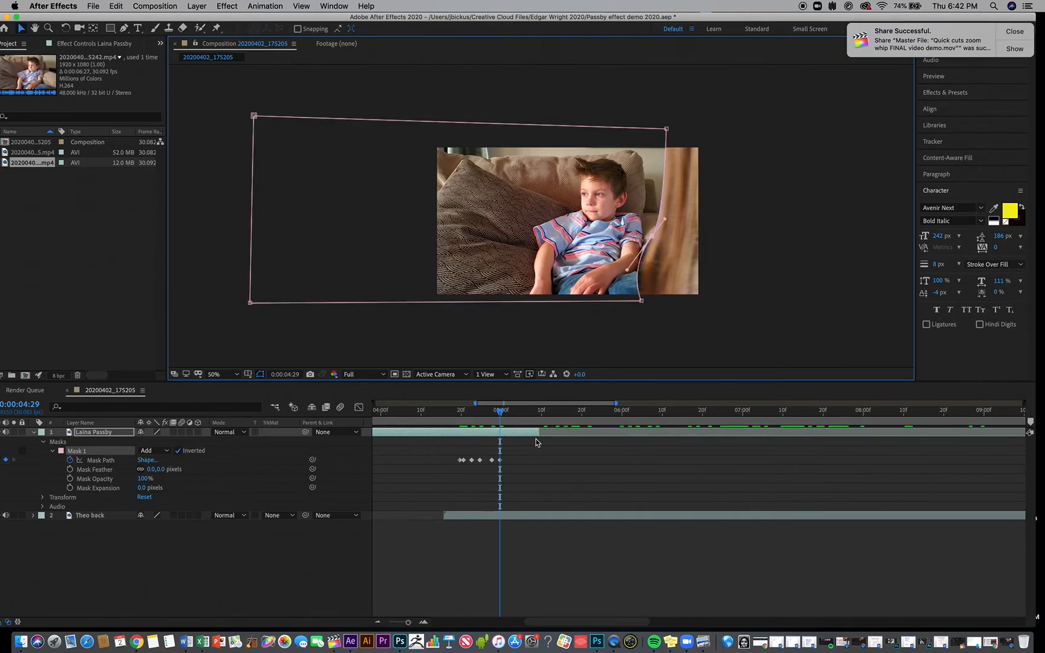
# - At 0:00:05:00, keyframe the mask path by advancing its curved edge point and both leading corners with the hair
pyautogui.click(505, 413)
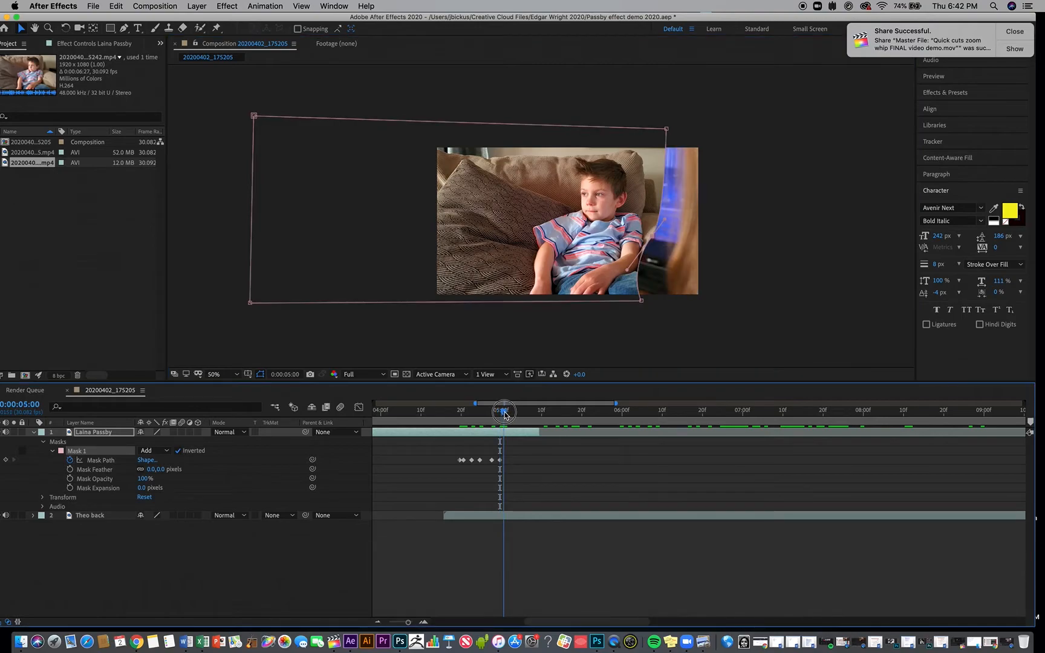
pyautogui.moveTo(652, 240); pyautogui.dragTo(677, 240)
pyautogui.moveTo(643, 301); pyautogui.dragTo(673, 301)
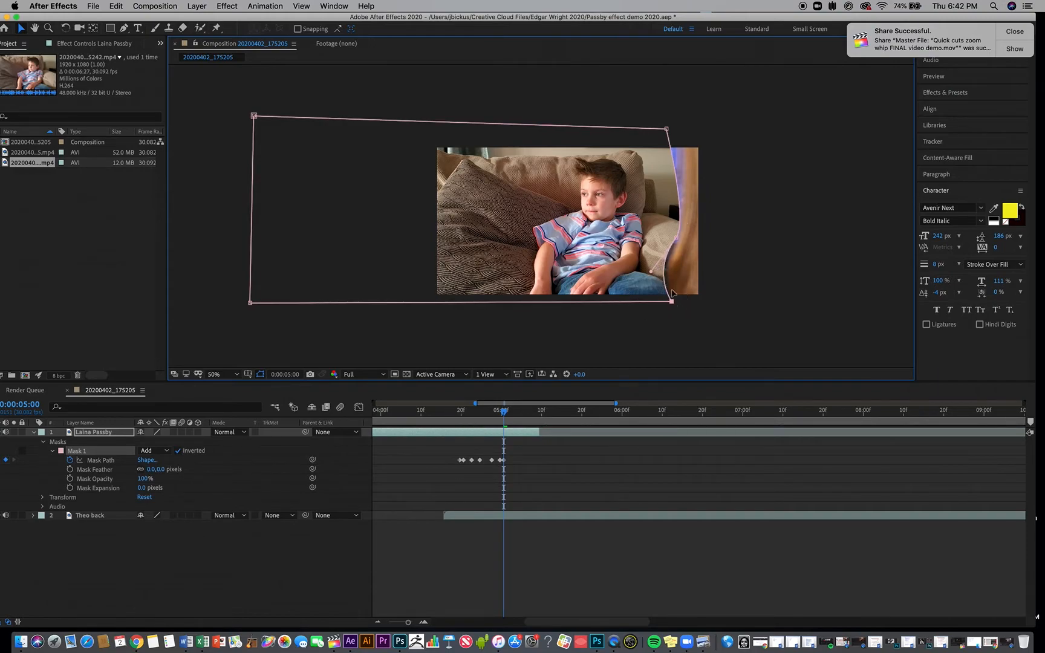
pyautogui.moveTo(667, 129); pyautogui.dragTo(682, 129)
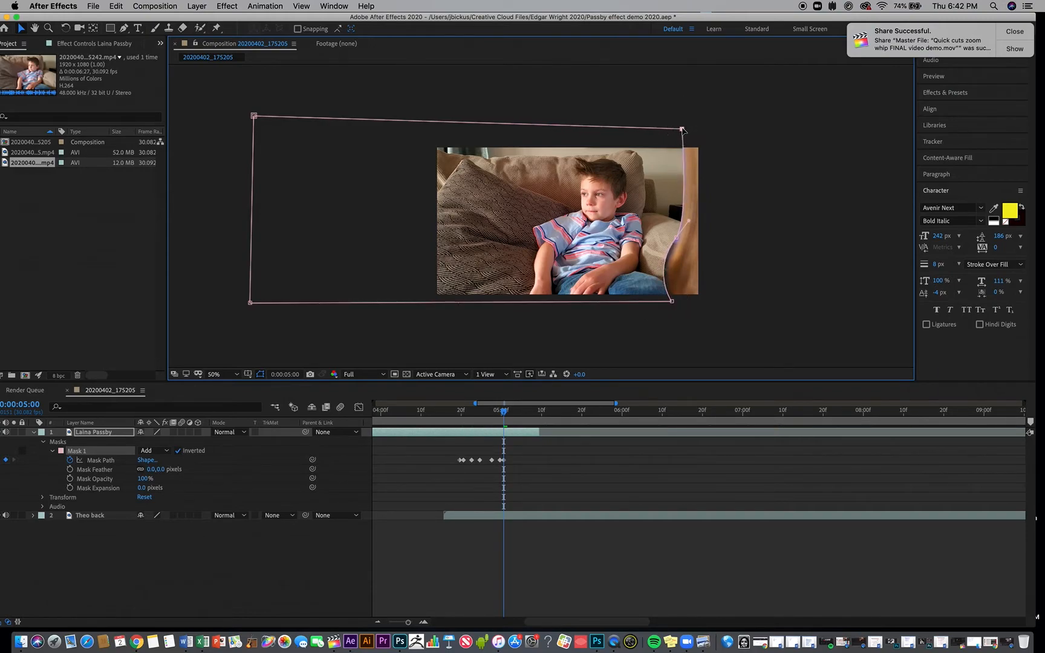
# - At 0:00:05:01, keyframe the mask path by moving its leading corners and curved edge point just past the far edge of the frame
pyautogui.click(508, 409)
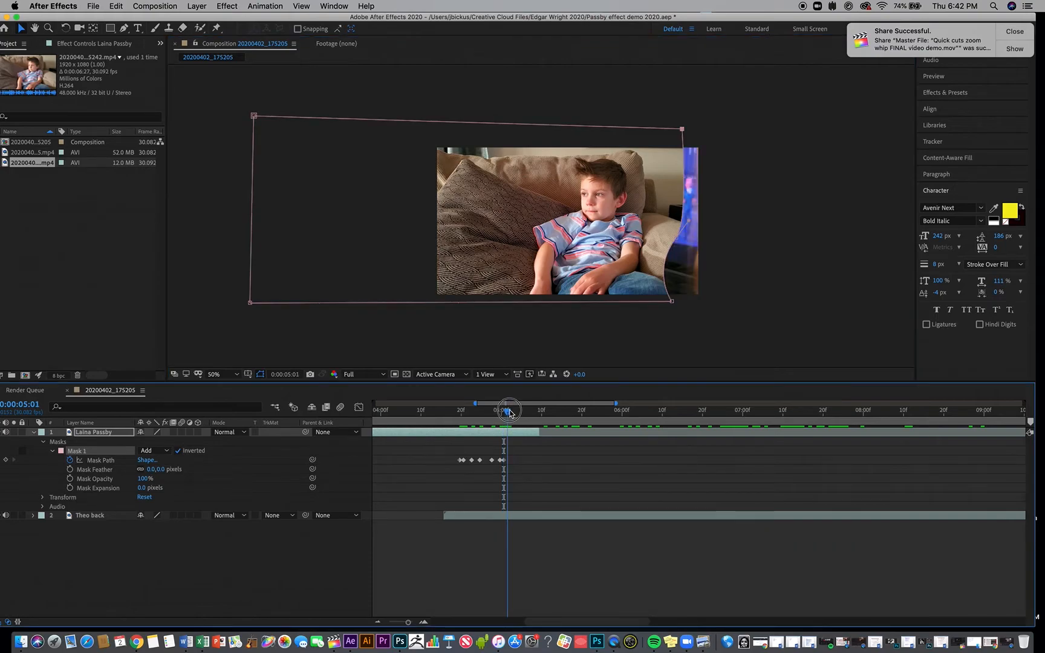
pyautogui.moveTo(673, 300); pyautogui.dragTo(705, 300)
pyautogui.moveTo(679, 239); pyautogui.dragTo(707, 239)
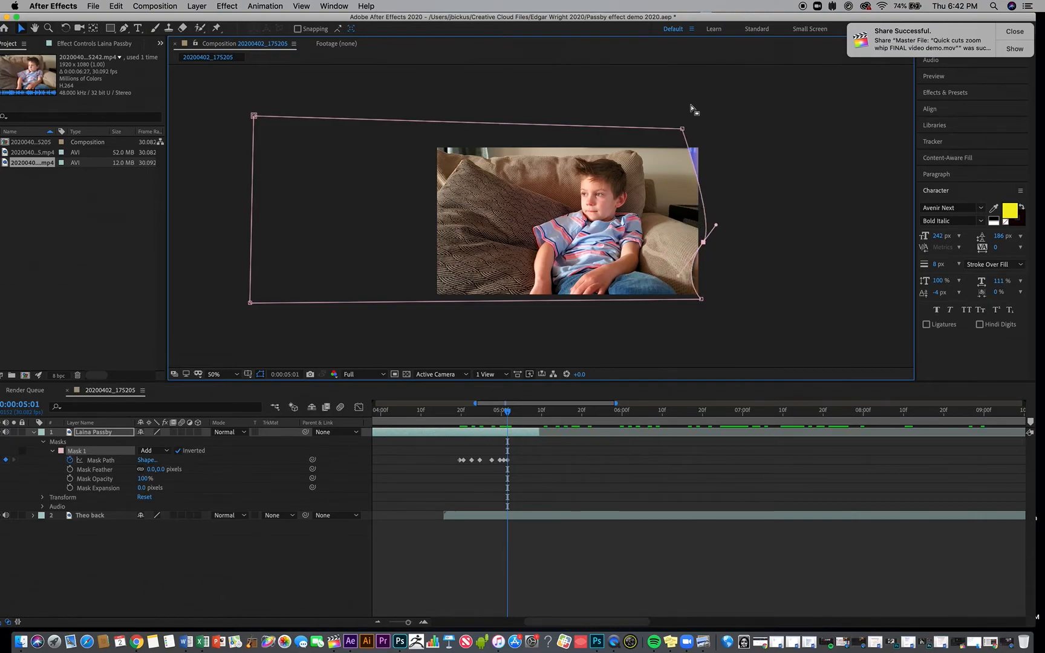
pyautogui.moveTo(684, 130); pyautogui.dragTo(707, 129)
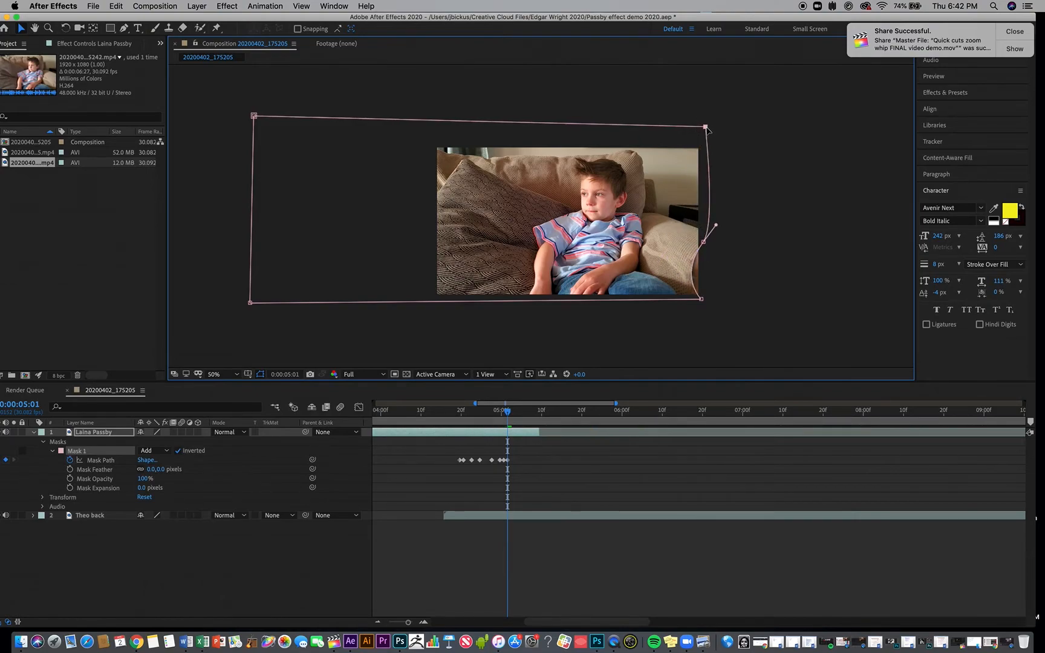
# - At 0:00:05:02, keyframe the mask path by pushing its curved edge point fully outside the frame, and dismiss the share notification
pyautogui.click(510, 412)
pyautogui.moveTo(510, 412); pyautogui.dragTo(514, 413)
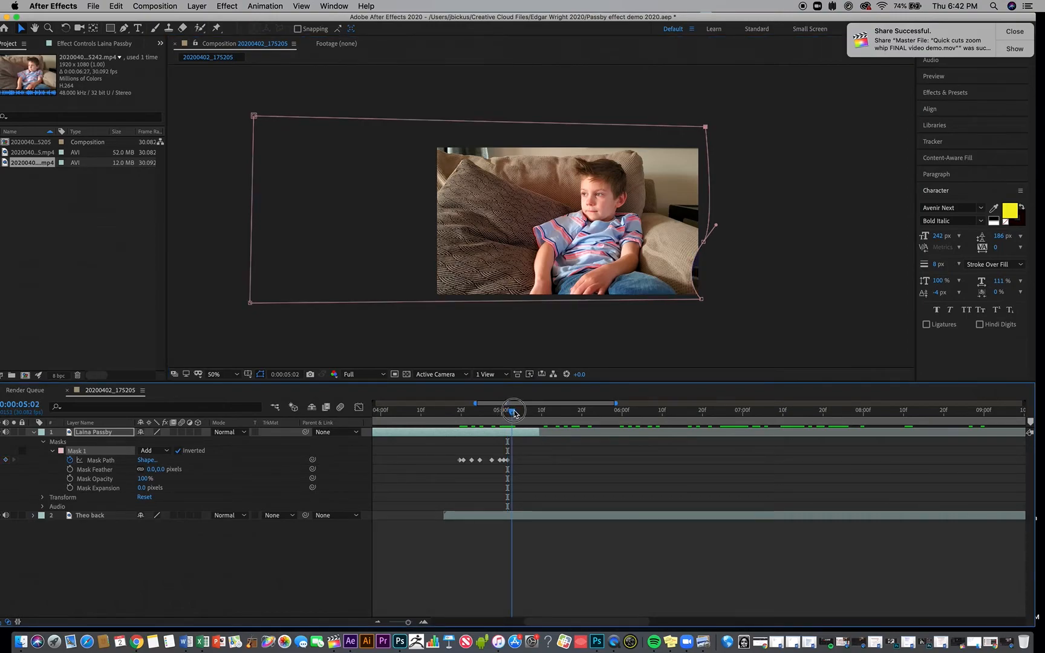
pyautogui.moveTo(705, 242); pyautogui.dragTo(709, 286)
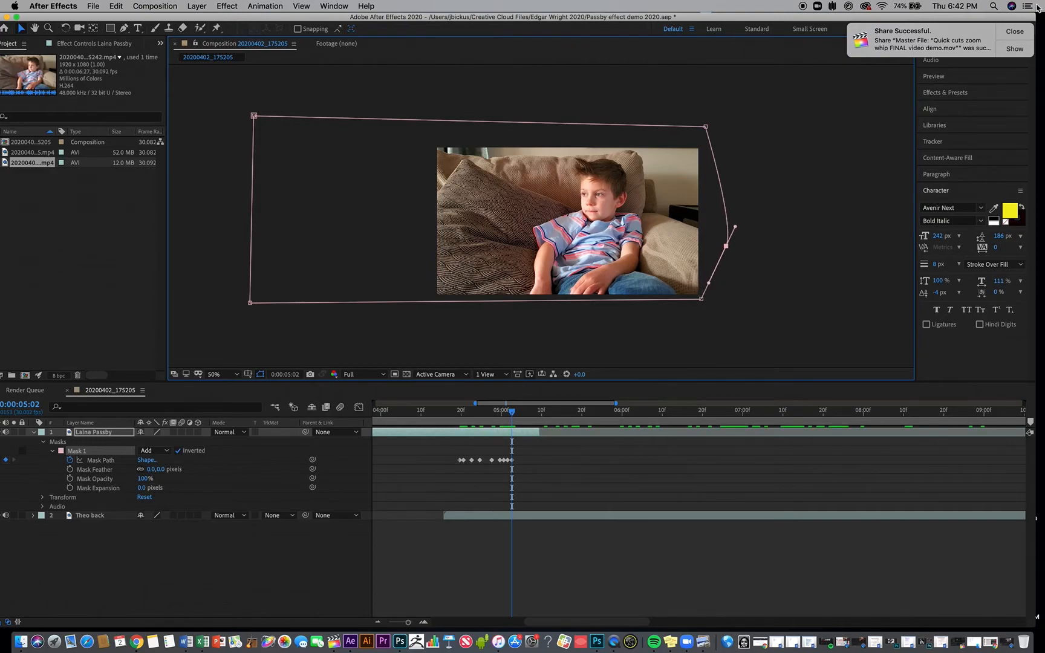
pyautogui.click(1019, 32)
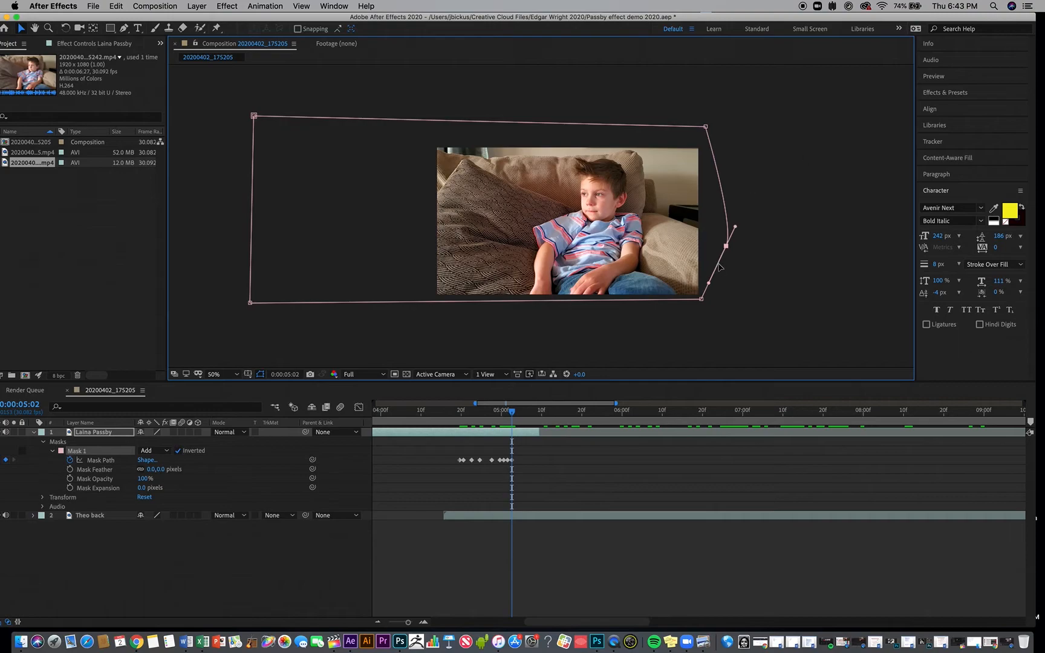
# - Trim the ends of the Passby layer and the lower back layer to 0:00:05:07
pyautogui.moveTo(514, 414); pyautogui.dragTo(533, 415)
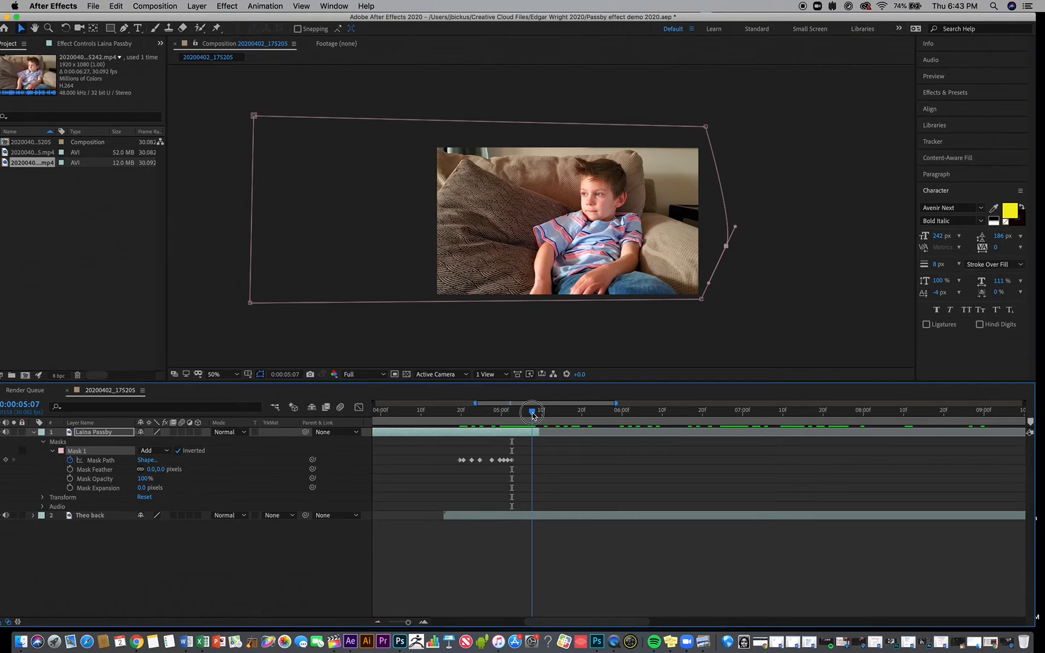
pyautogui.moveTo(533, 415); pyautogui.dragTo(533, 415)
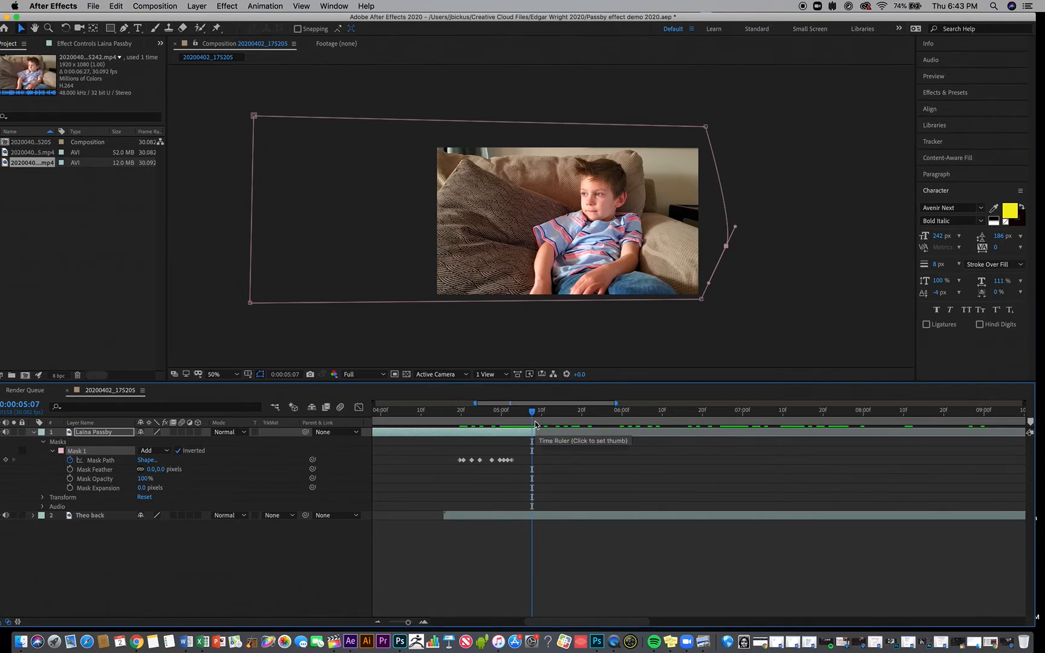
pyautogui.click(535, 516)
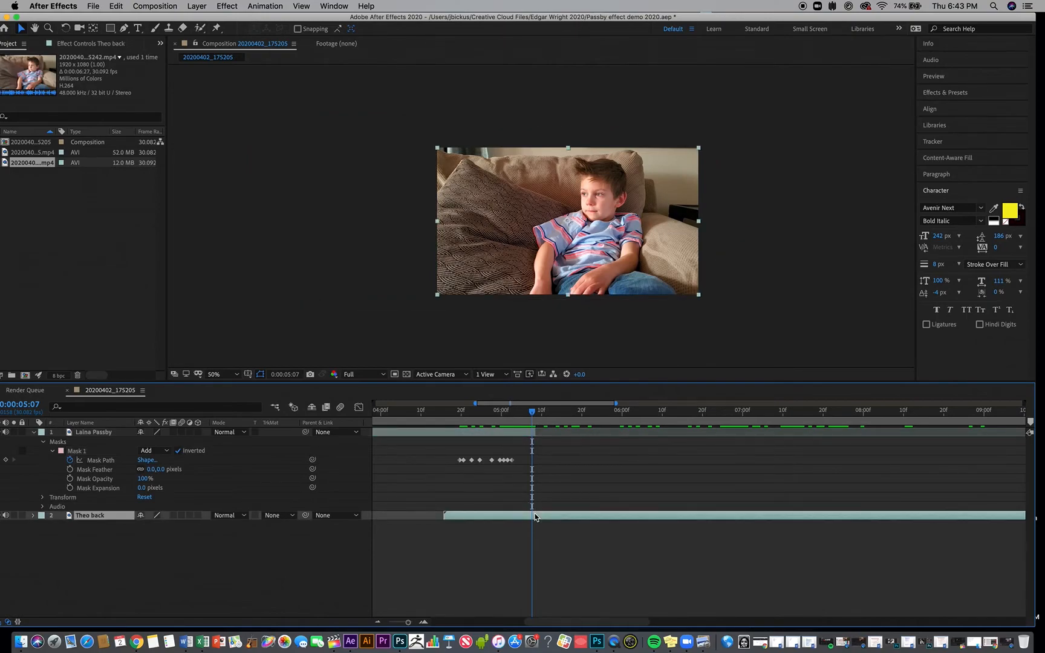
pyautogui.hotkey('alt', ']')
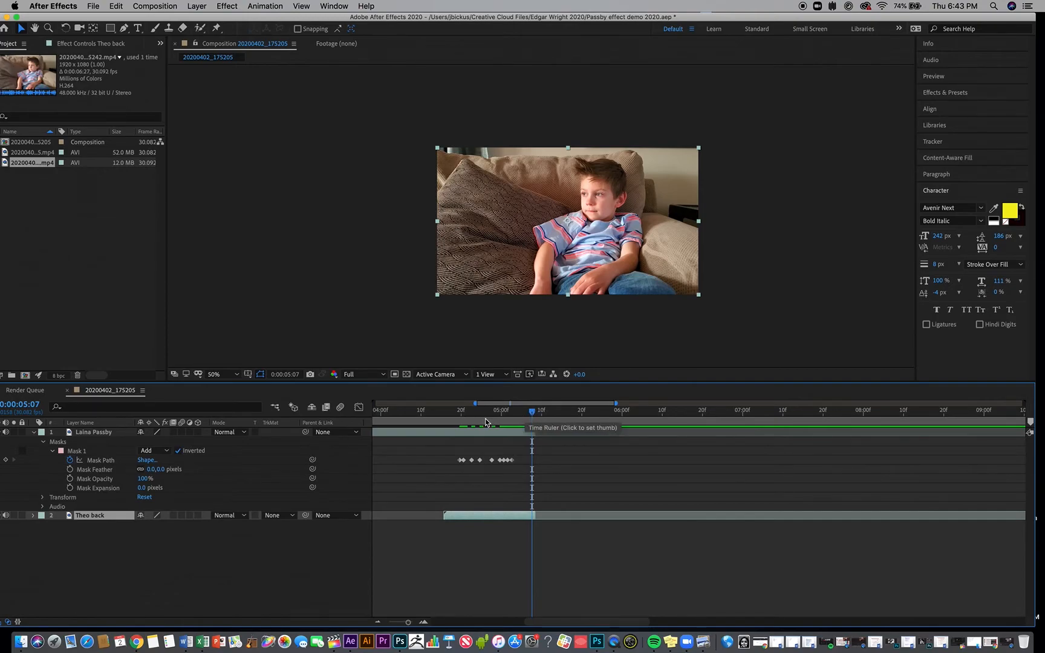
# - End the work area at 0:00:05:07 and move the current time to 0:00:03:09
pyautogui.hscroll(-10, 485, 422)
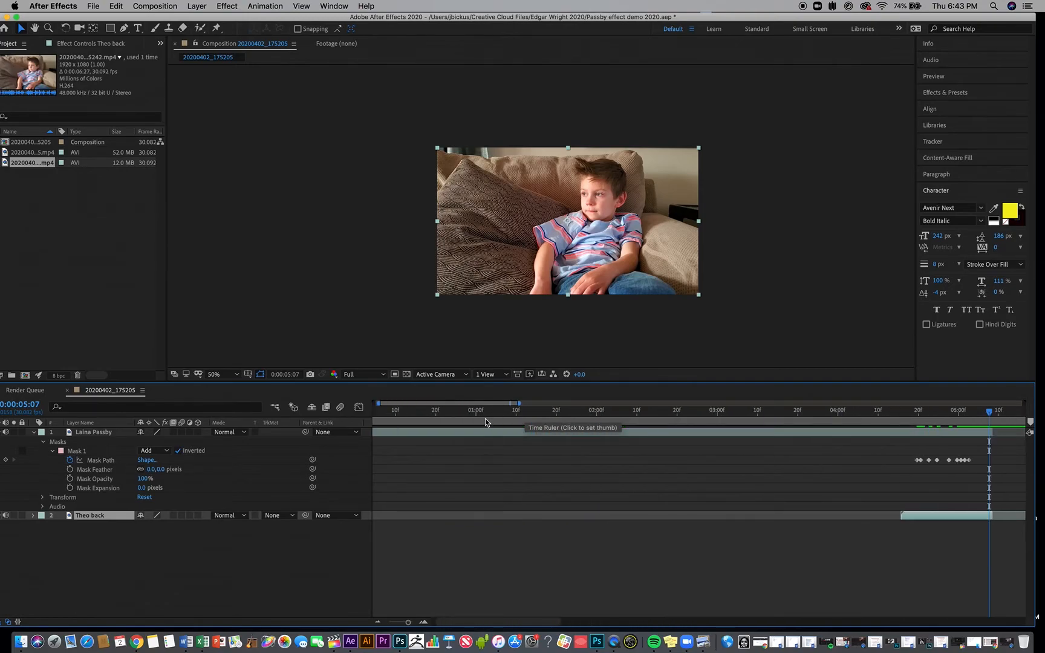
pyautogui.hscroll(5, 485, 422)
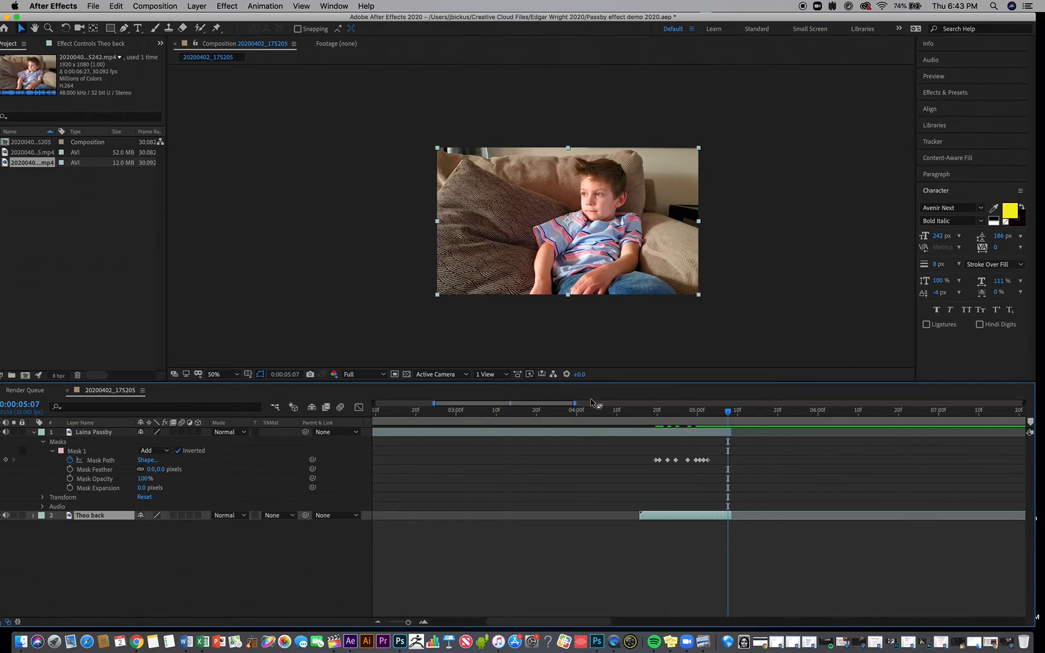
pyautogui.click(727, 418)
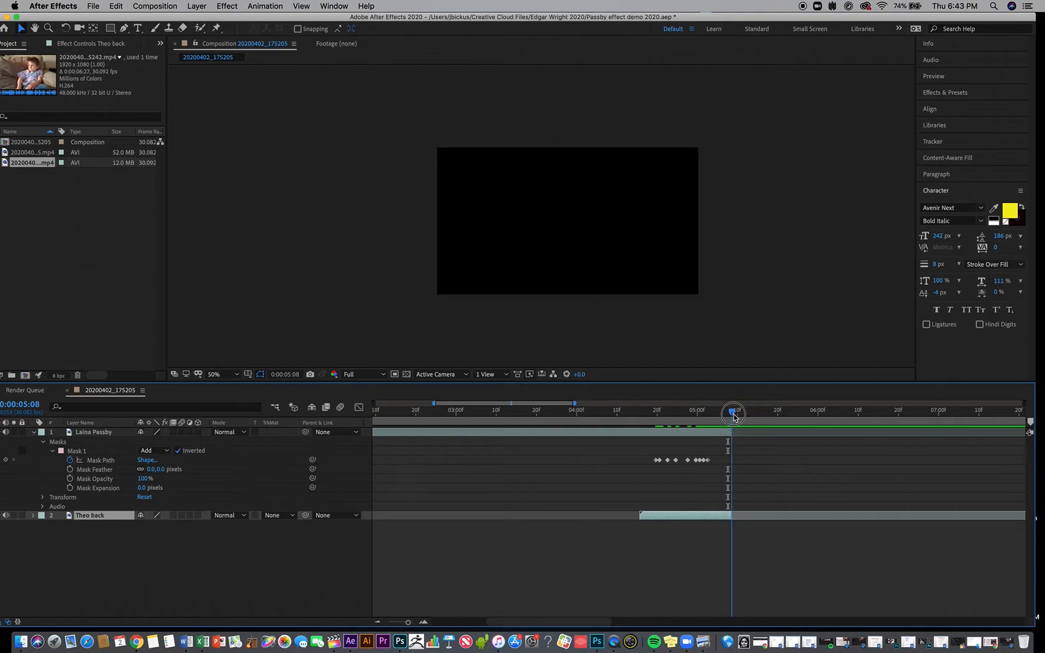
pyautogui.moveTo(727, 418); pyautogui.dragTo(727, 417)
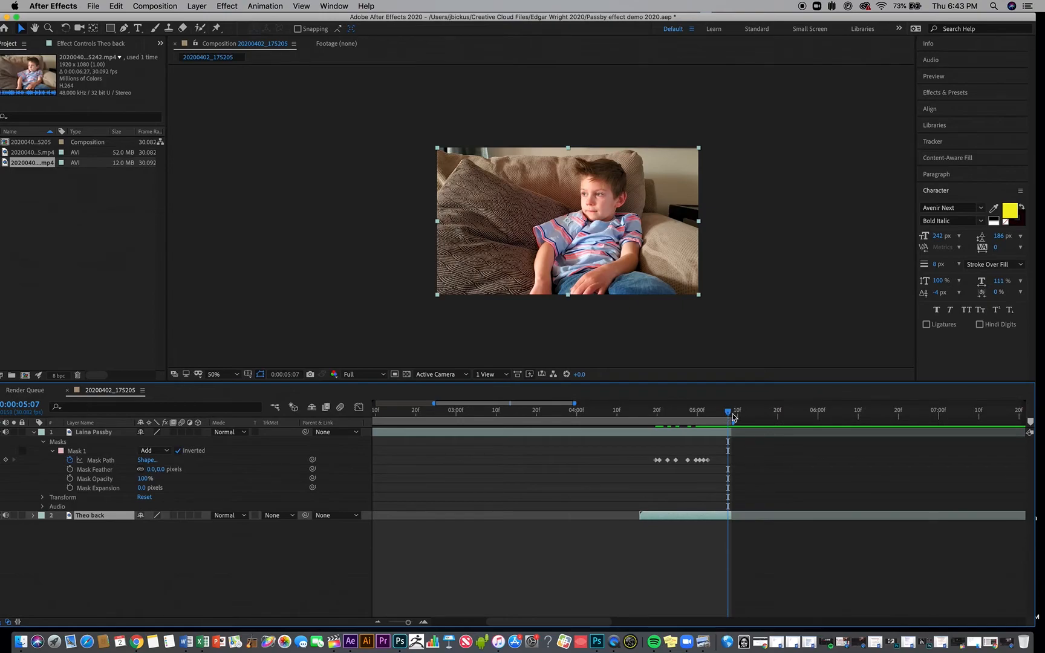
pyautogui.moveTo(732, 414); pyautogui.dragTo(728, 415)
pyautogui.click(495, 414)
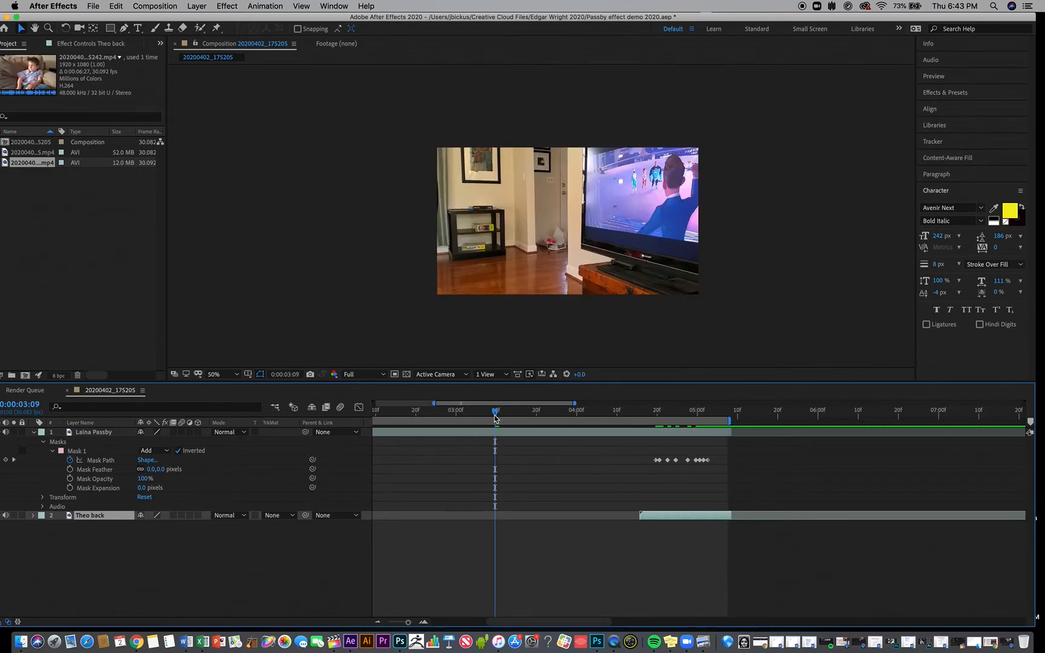
# - Mute the system sound and preview the pass-by transition from 0:00:03:09
pyautogui.press('space')
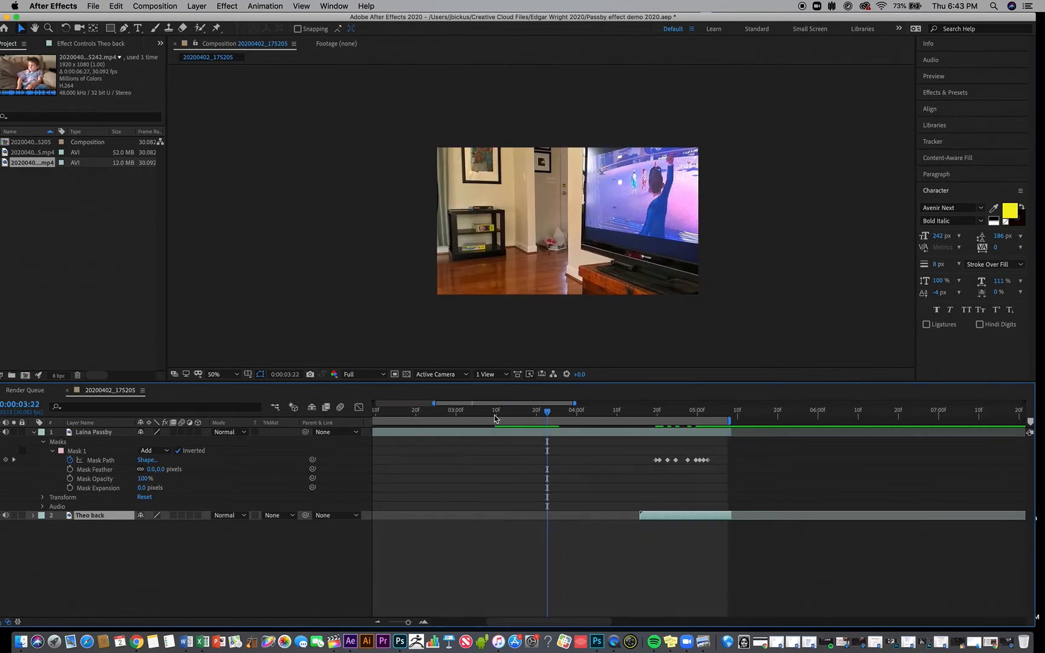
pyautogui.press('XF86AudioMute')
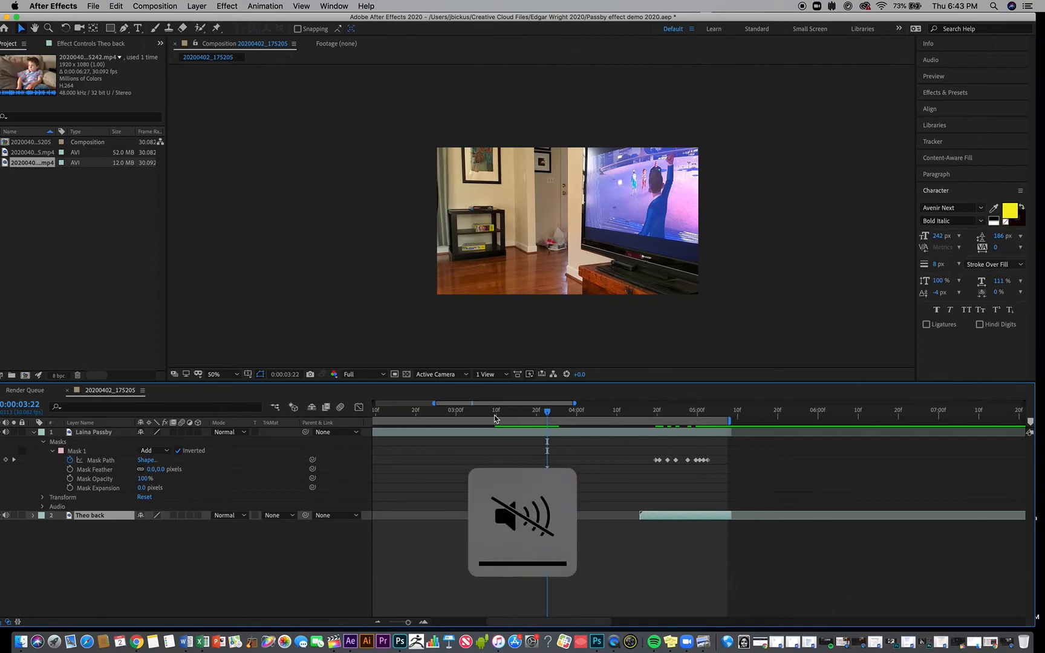
pyautogui.click(495, 417)
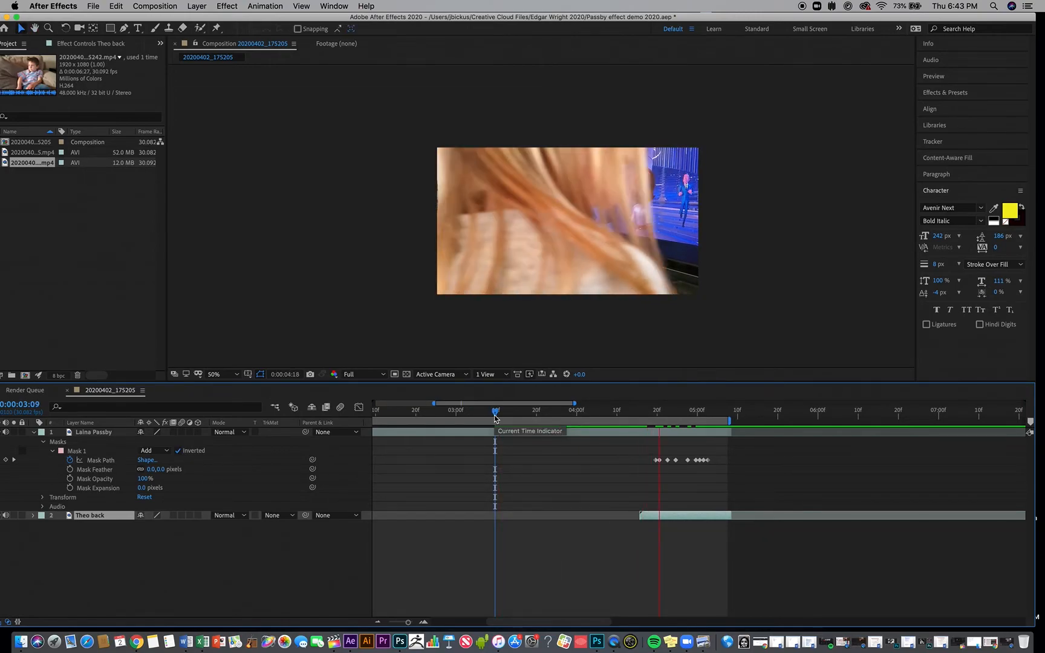
# - At 0:00:04:23, set the Mask Feather of Mask 1 on the Passby layer to 99 pixels
pyautogui.press('Home')
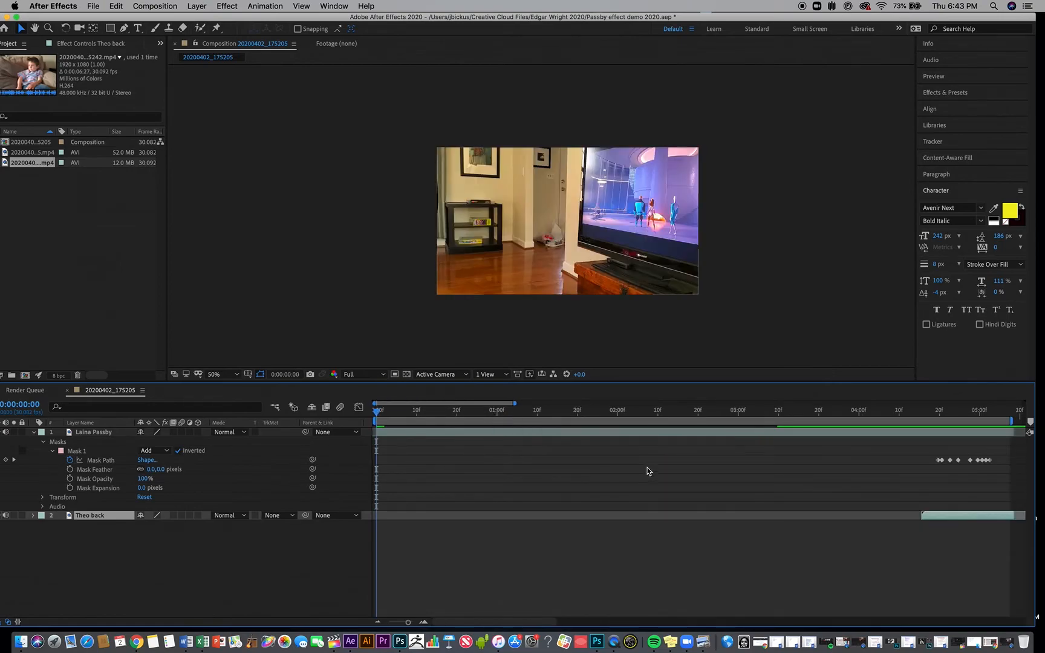
pyautogui.hscroll(4, 653, 476)
pyautogui.moveTo(753, 416); pyautogui.dragTo(780, 418)
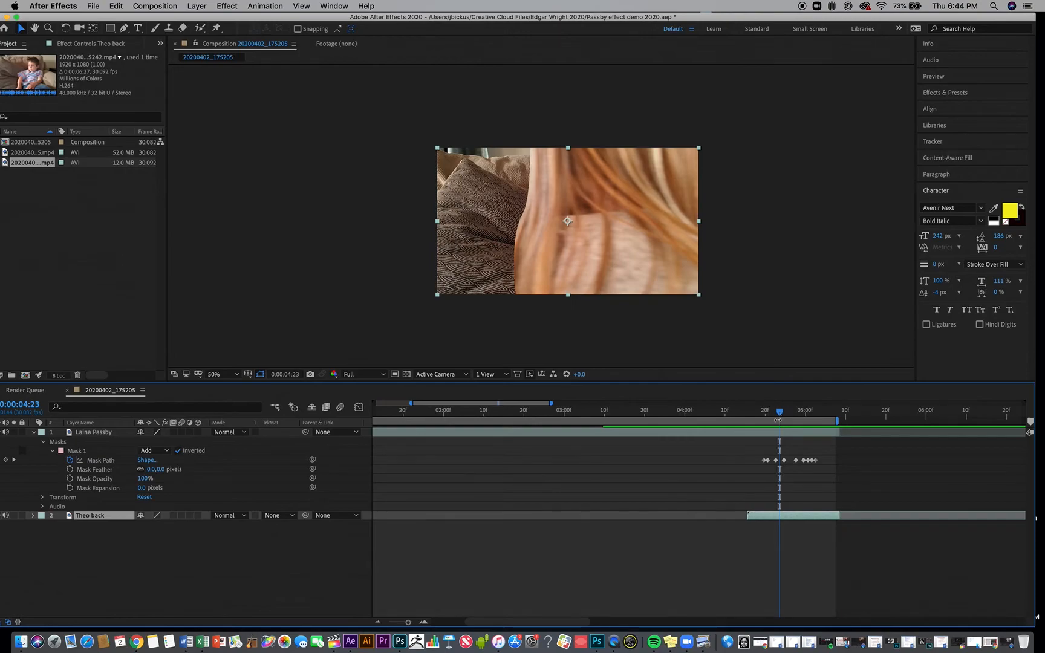
pyautogui.click(771, 433)
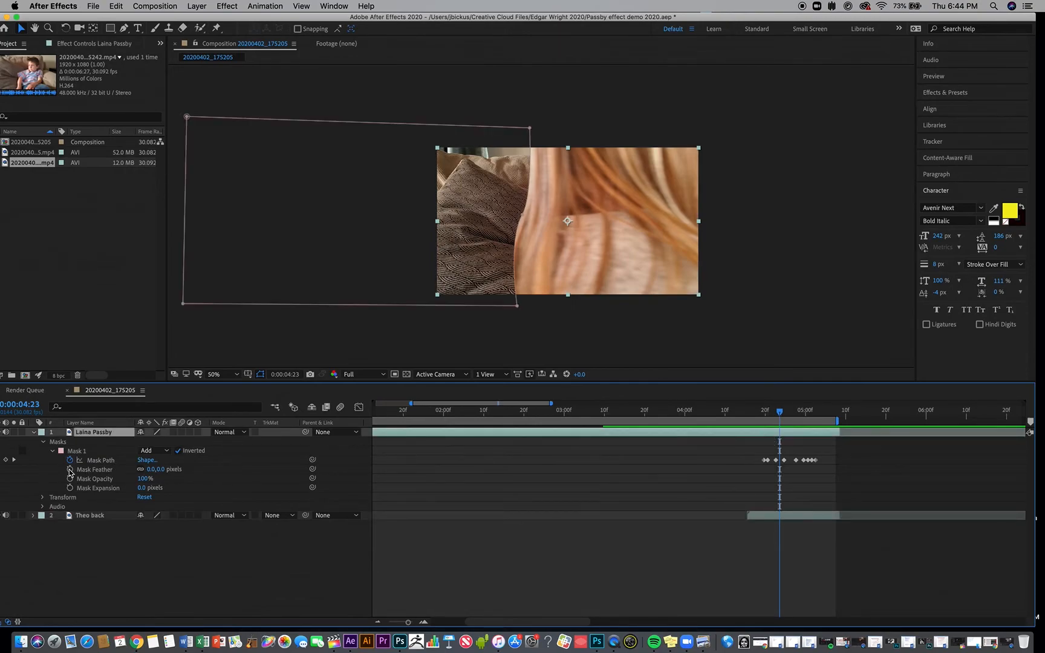
pyautogui.moveTo(148, 470); pyautogui.dragTo(197, 467)
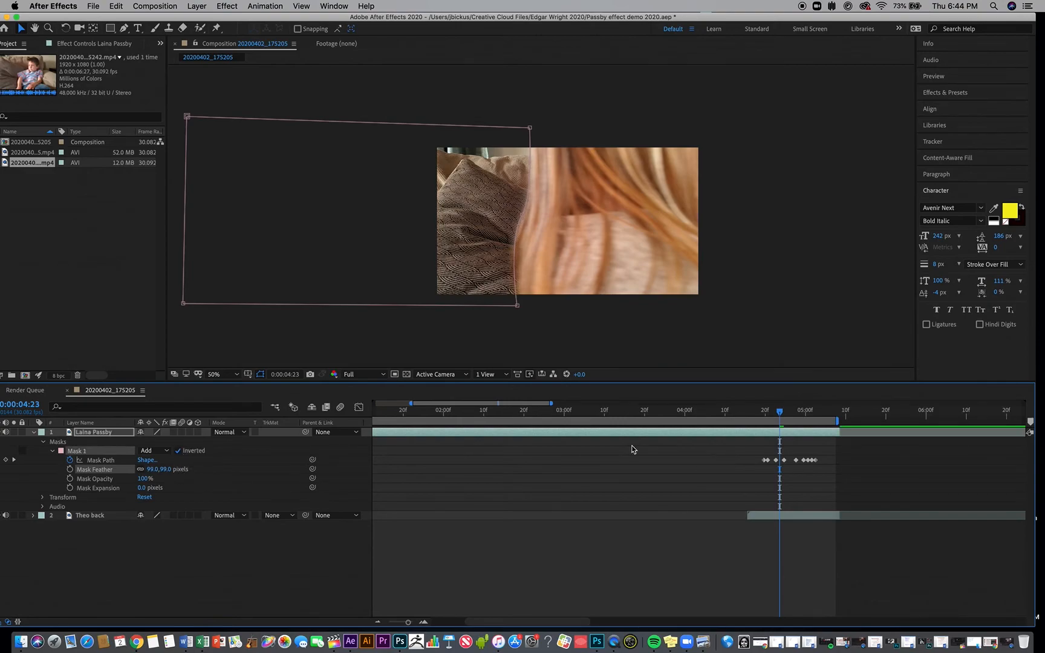
# - Preview the feathered mask, check its curved edge at 0:00:04:29, and set the Mask Feather to 82 pixels
pyautogui.click(708, 411)
pyautogui.press('space')
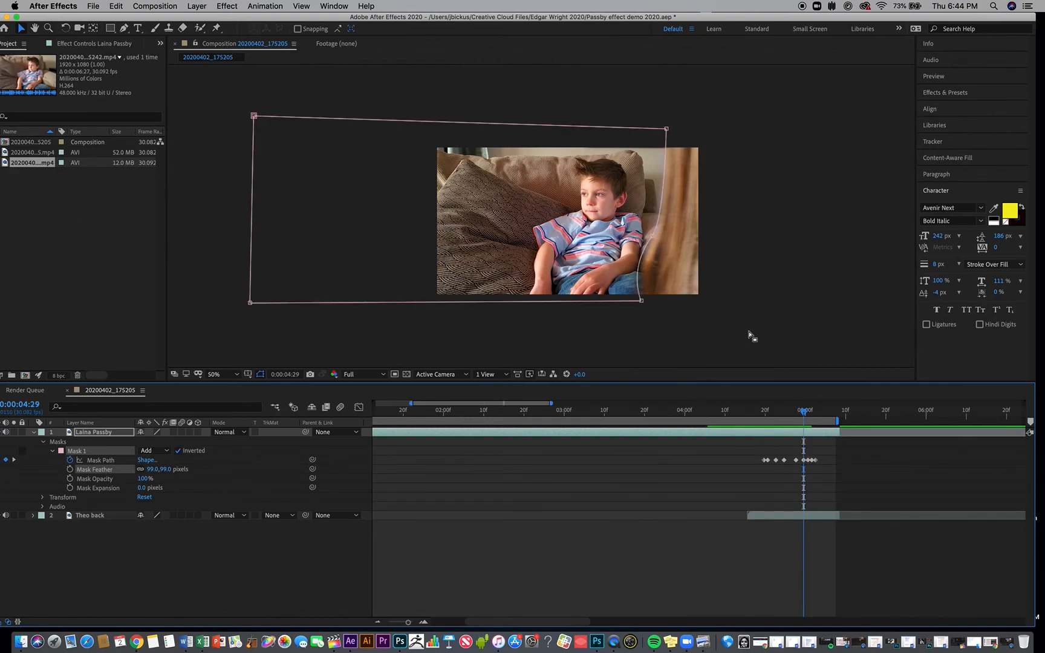
pyautogui.scroll(8, 809, 437)
pyautogui.scroll(-6, 810, 437)
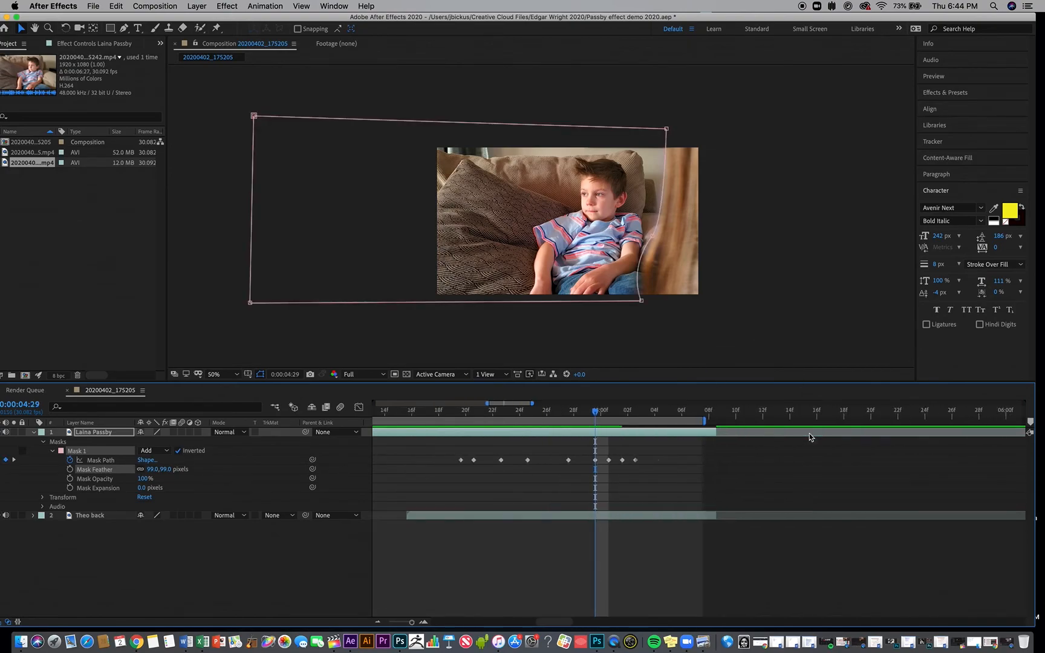
pyautogui.scroll(2, 809, 436)
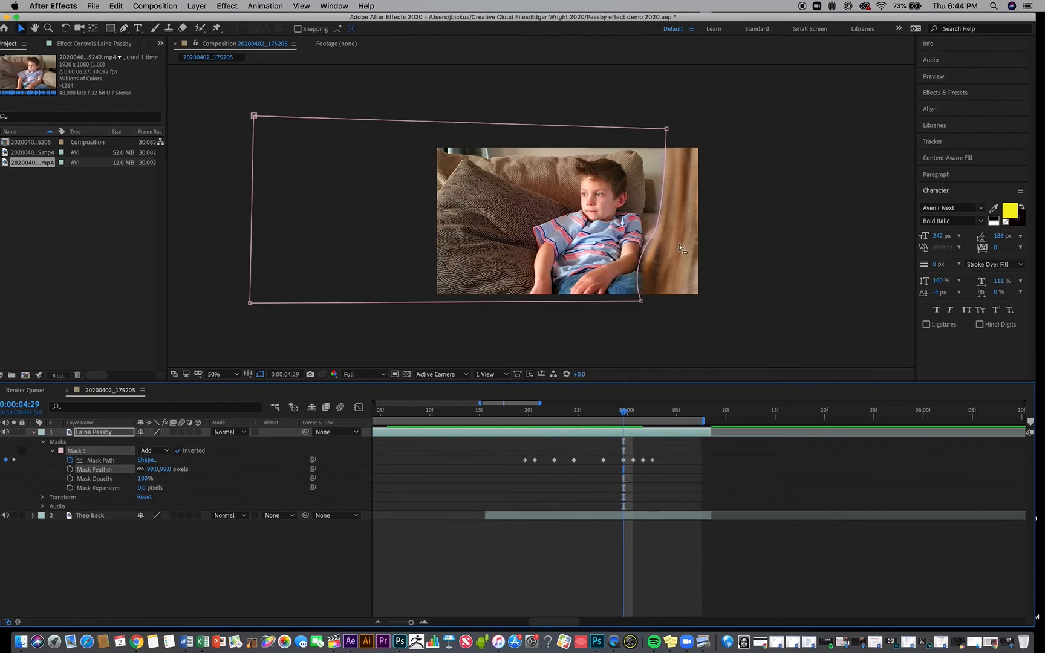
pyautogui.click(652, 234)
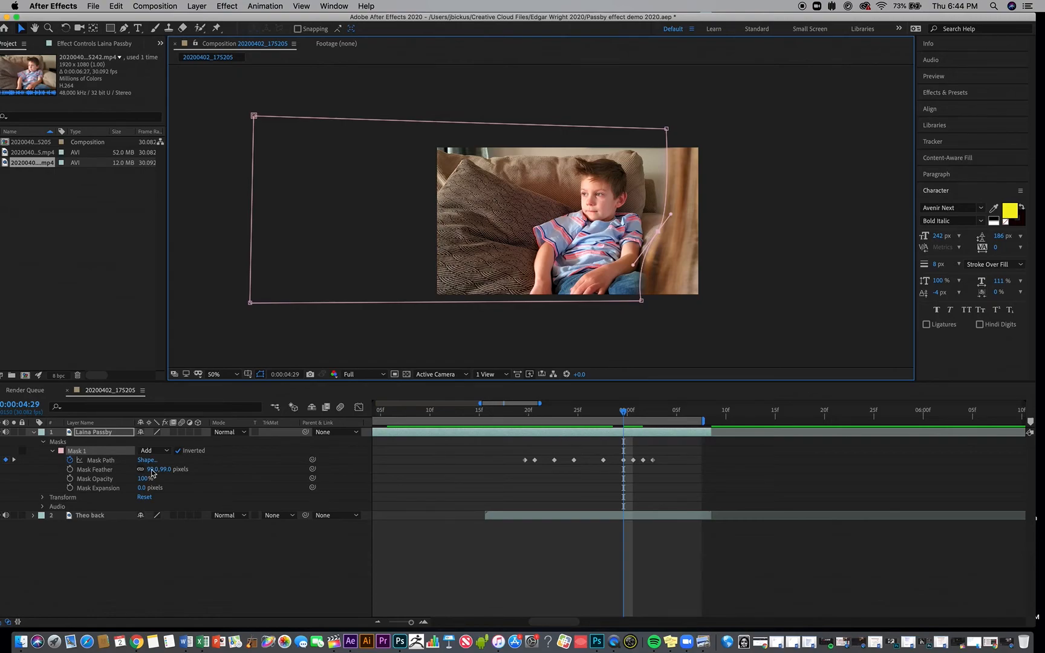
pyautogui.moveTo(153, 472); pyautogui.dragTo(144, 471)
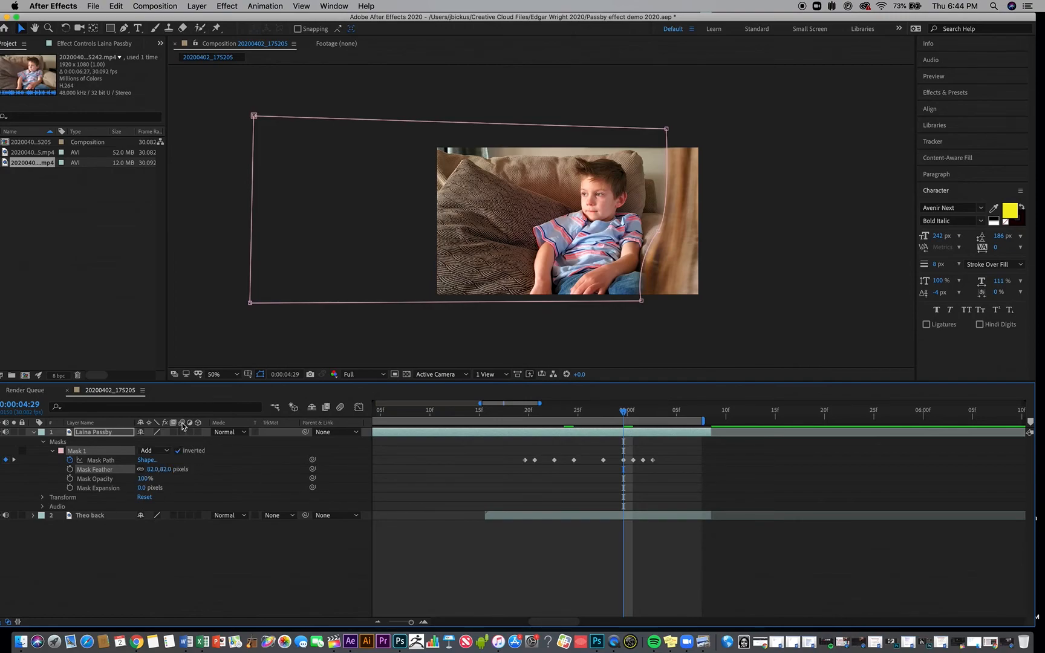
# - Enable motion blur for the composition and the Passby layer, and preview the transition from 0:00:04:15
pyautogui.click(340, 408)
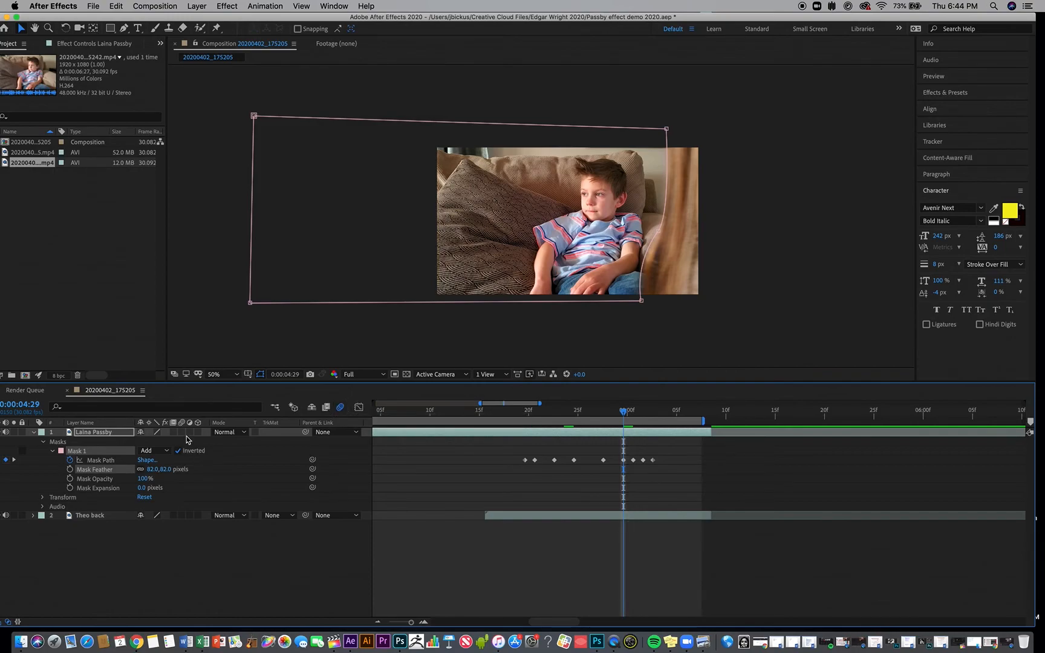
pyautogui.click(486, 413)
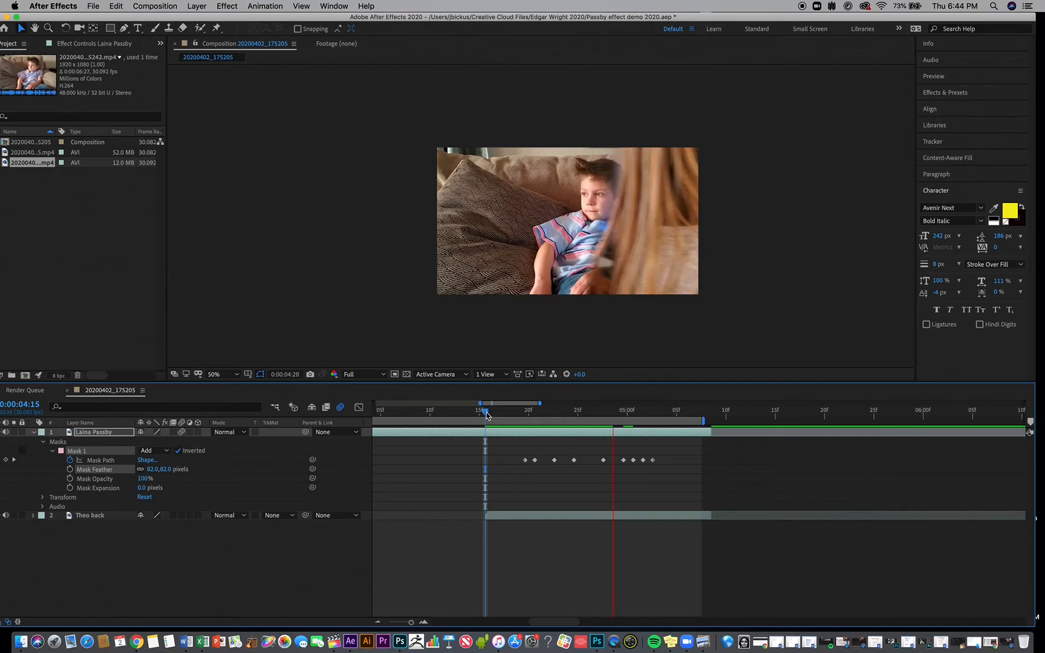
pyautogui.press('space')
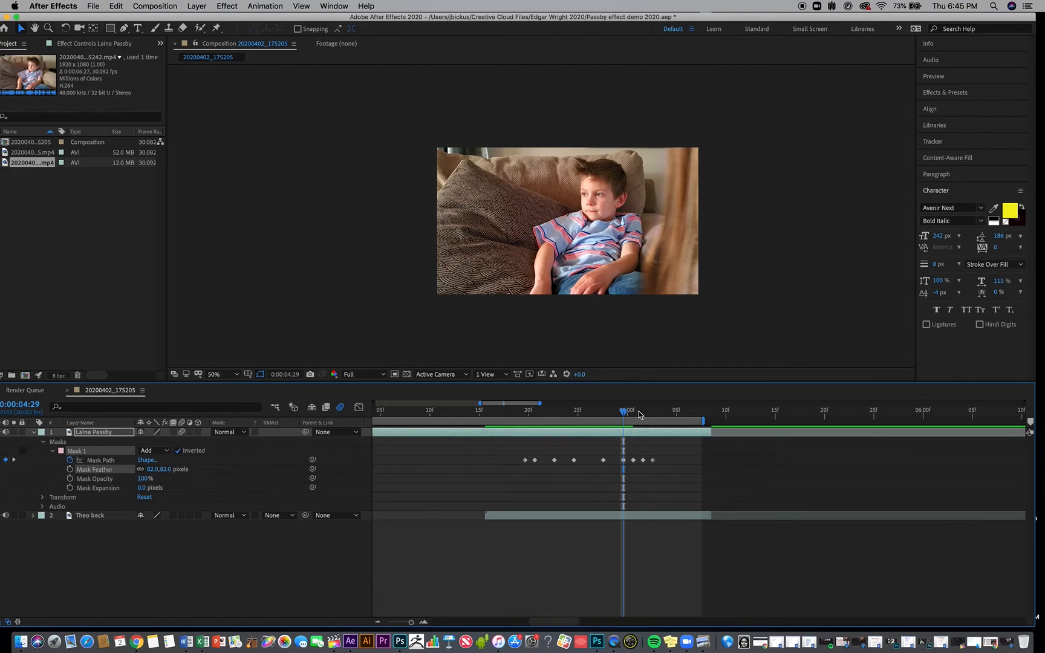
# - Check the frame at 0:00:05:00 and replay the motion-blurred transition from 0:00:04:15
pyautogui.moveTo(626, 411); pyautogui.dragTo(634, 413)
pyautogui.press('v')
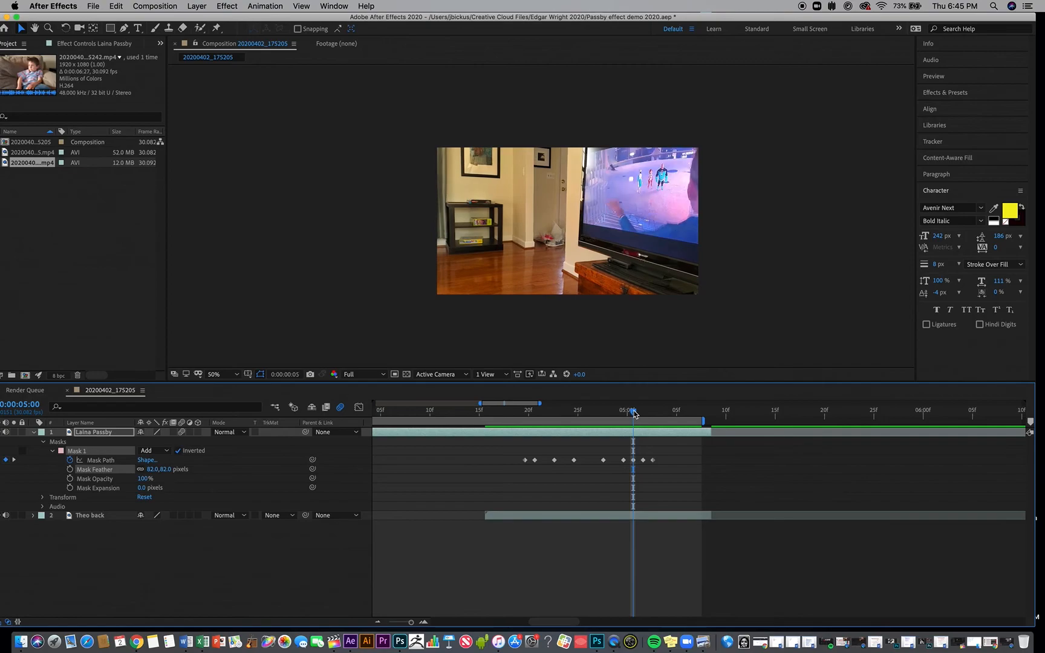
pyautogui.click(417, 414)
pyautogui.click(484, 413)
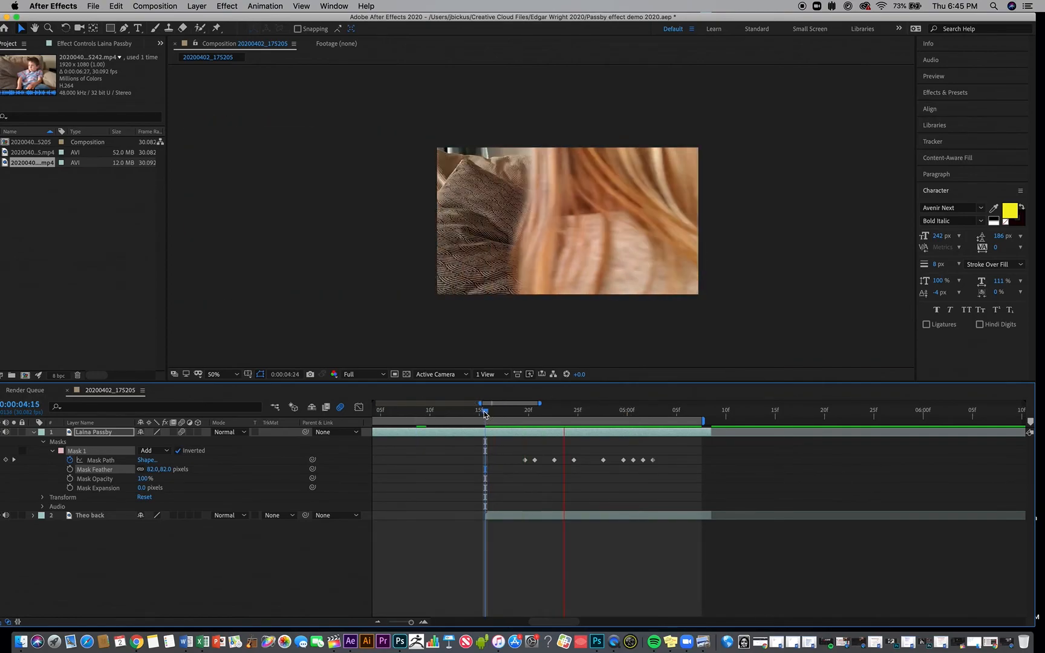
# - Show the whole work area in the timeline and preview the composition from 0:00:01:29
pyautogui.click(417, 413)
pyautogui.press('space')
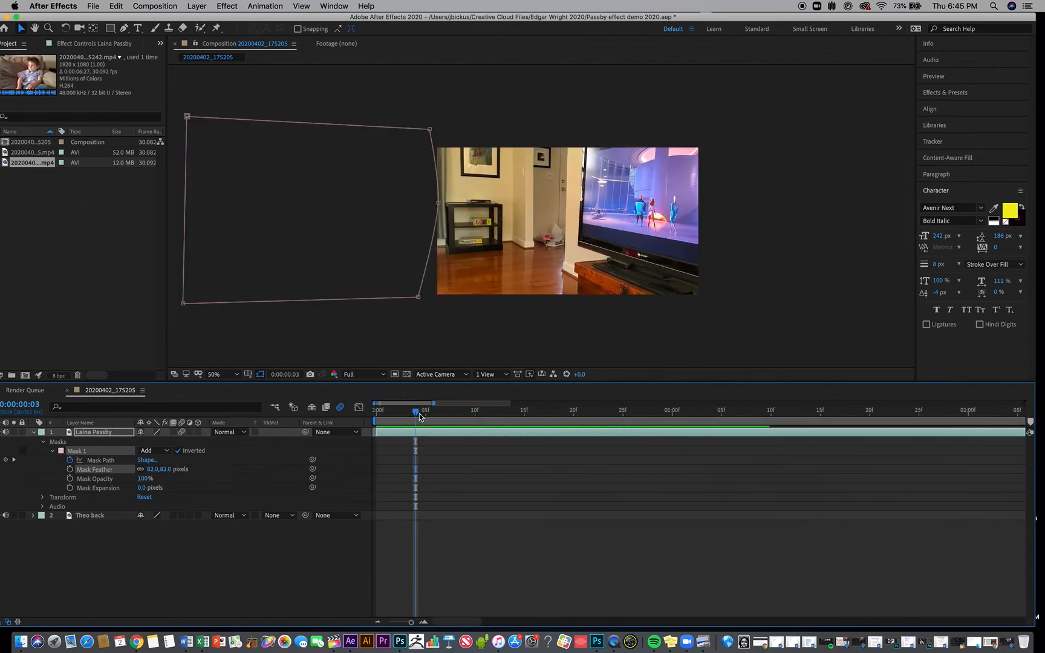
pyautogui.hscroll(5, 509, 495)
pyautogui.scroll(-8, 508, 496)
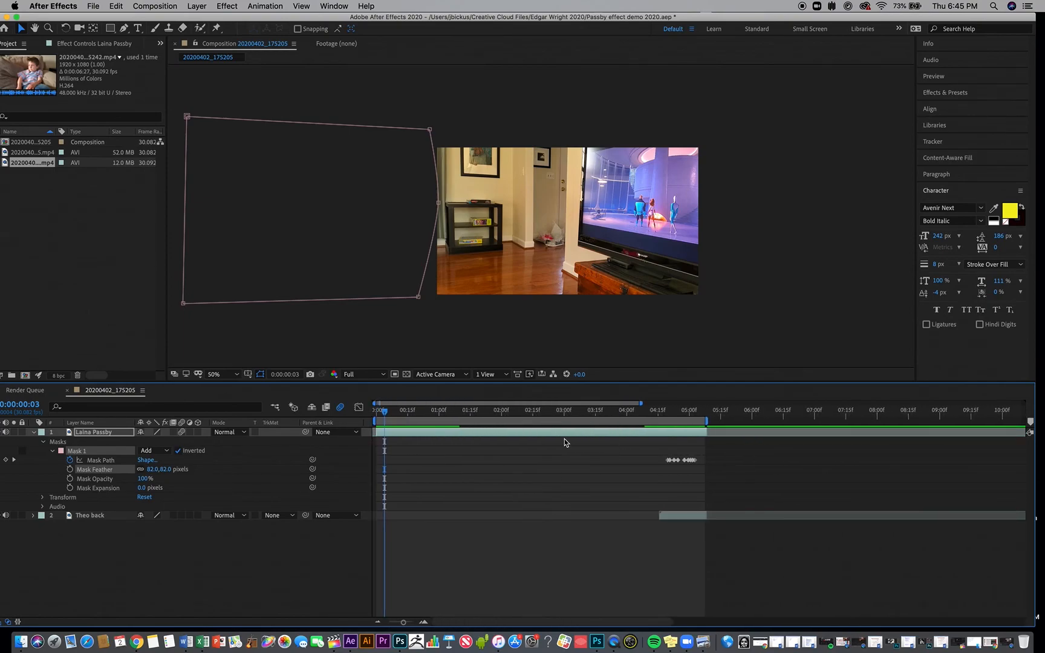
pyautogui.click(502, 412)
pyautogui.press('space')
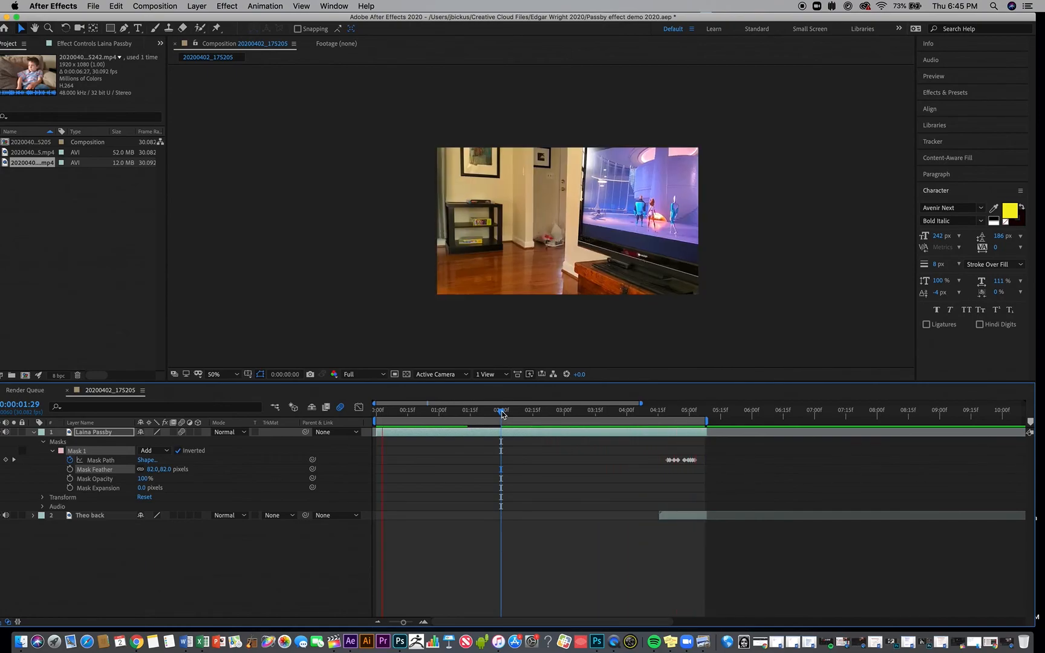
pyautogui.press('space')
# - At 0:00:04:26, keyframe the mask path by moving its curved edge point, upper leading corner and curve handle to follow the hair
pyautogui.scroll(5, 694, 495)
pyautogui.scroll(-3, 694, 495)
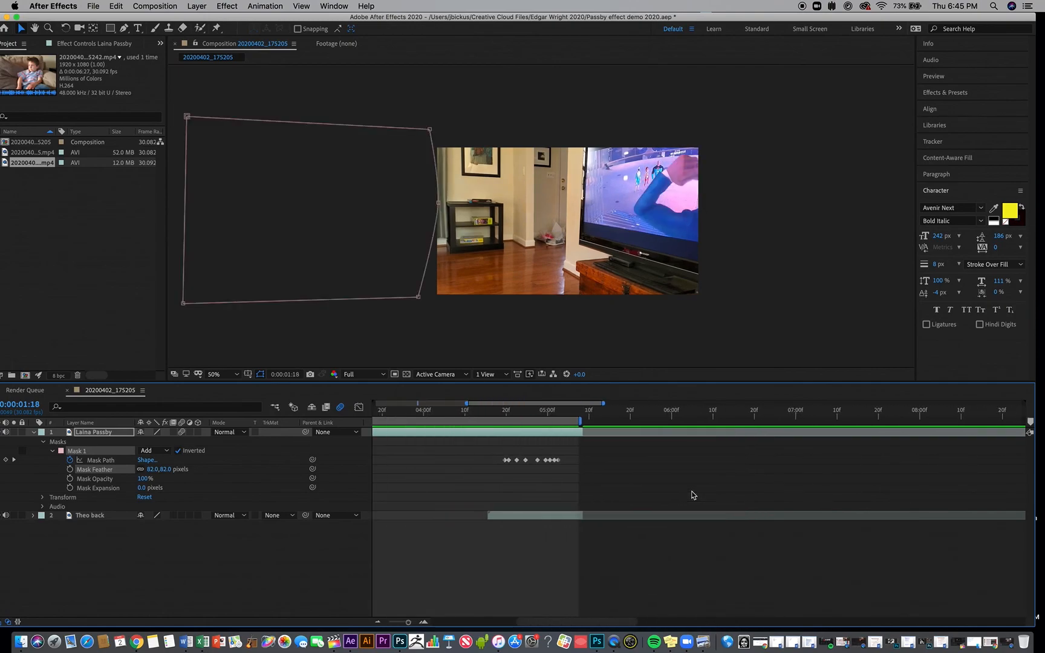
pyautogui.moveTo(521, 410); pyautogui.dragTo(534, 413)
pyautogui.moveTo(585, 221); pyautogui.dragTo(590, 216)
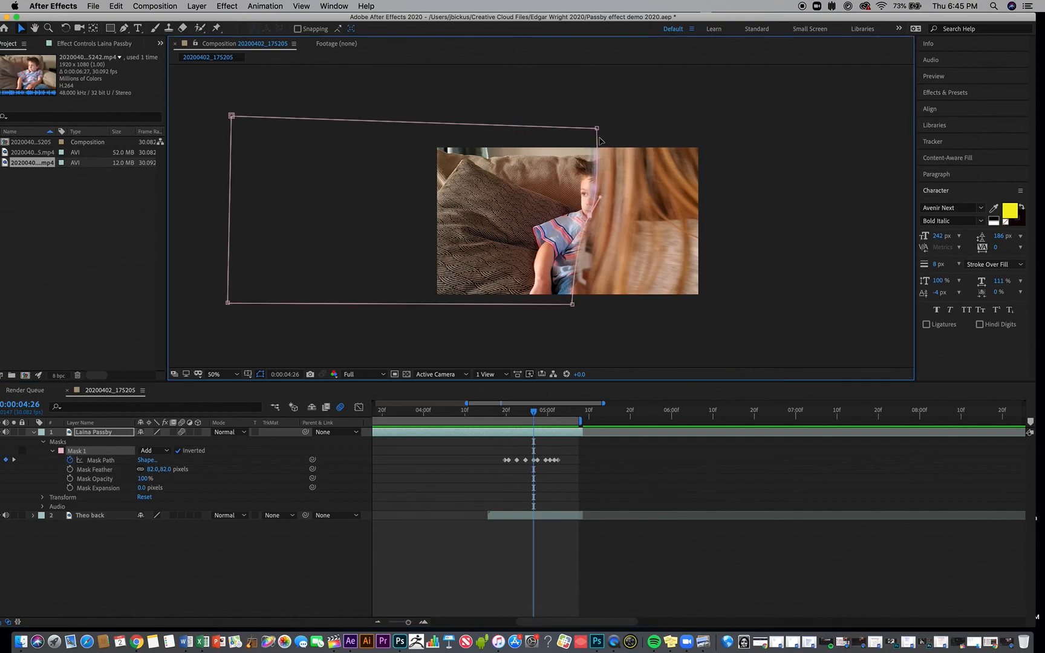
pyautogui.moveTo(598, 128); pyautogui.dragTo(605, 125)
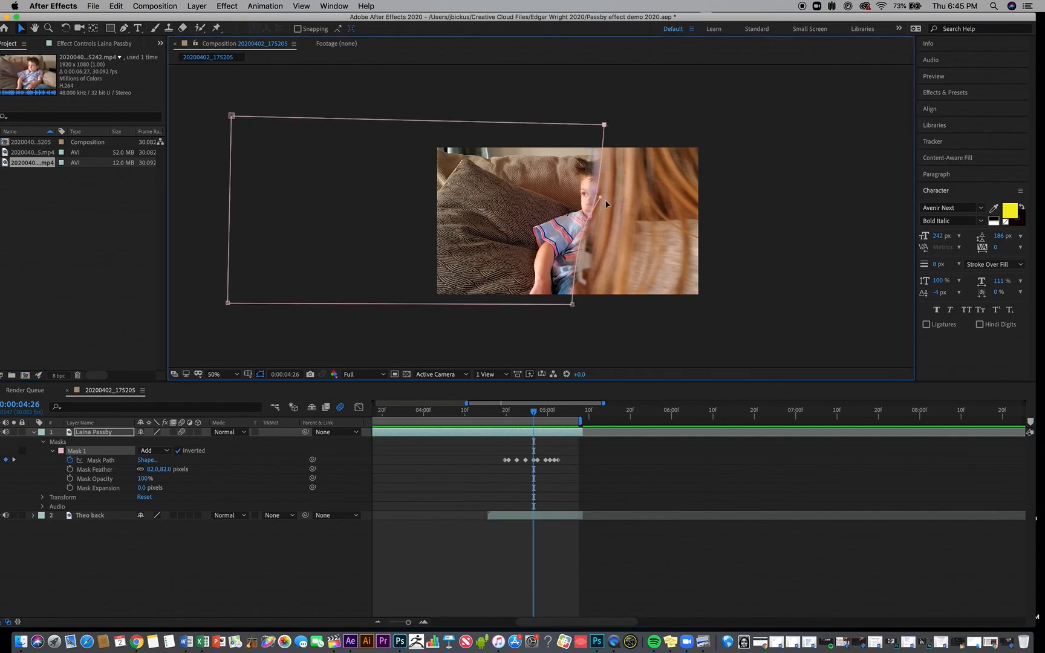
pyautogui.moveTo(601, 197); pyautogui.dragTo(602, 203)
# - At 0:00:04:26, nudge the mask's lower leading corner and curved edge point toward the hair, and preview from 0:00:04:16
pyautogui.press('.')
pyautogui.press(',')
pyautogui.click(573, 305)
pyautogui.moveTo(577, 307); pyautogui.dragTo(582, 306)
pyautogui.moveTo(590, 219); pyautogui.dragTo(593, 222)
pyautogui.click(494, 411)
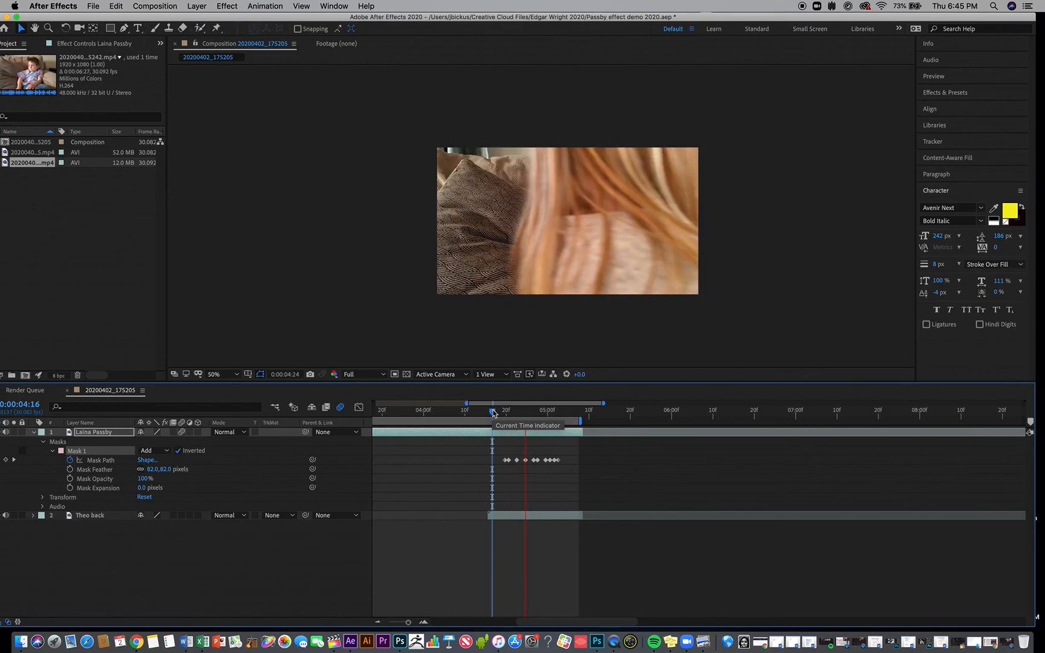